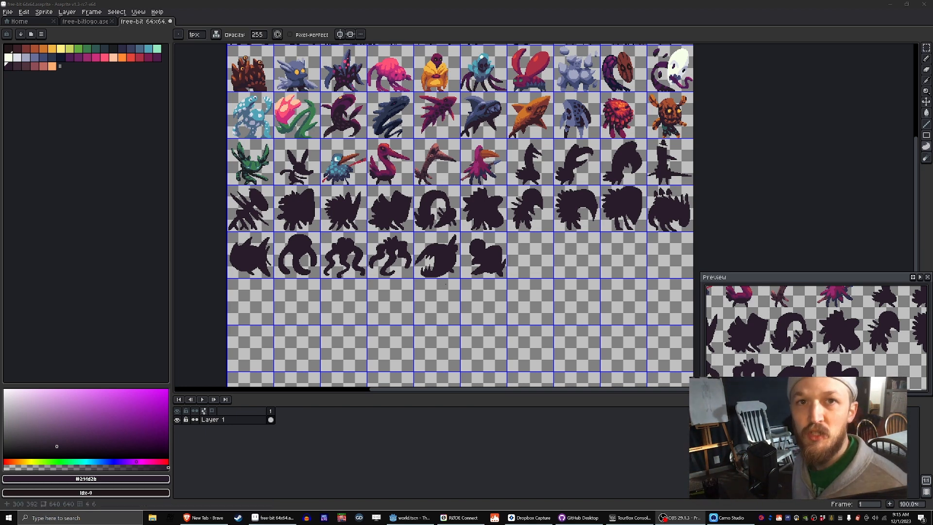
Step: Look over the finished creature sprites and dark silhouettes on the sheet and the empty cells in the last used row
left_click_drag(514, 178, 502, 209)
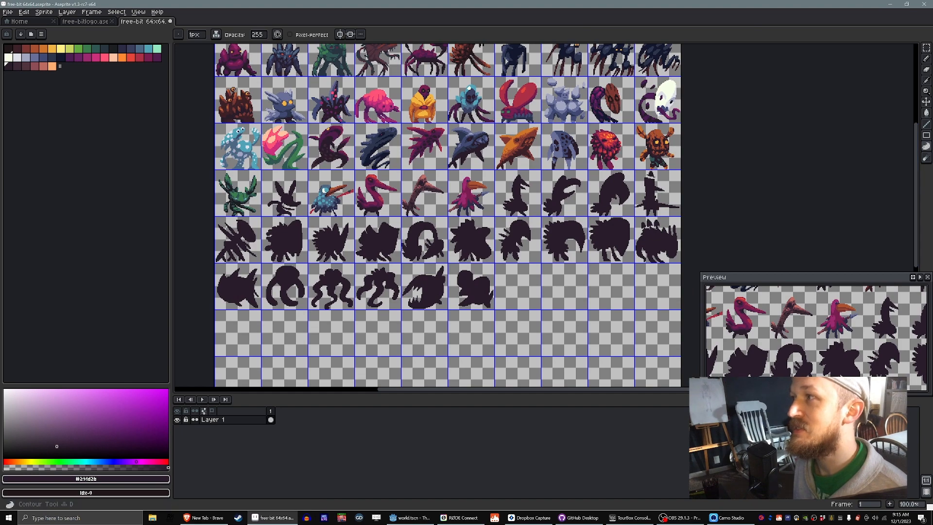
left_click_drag(553, 265, 552, 296)
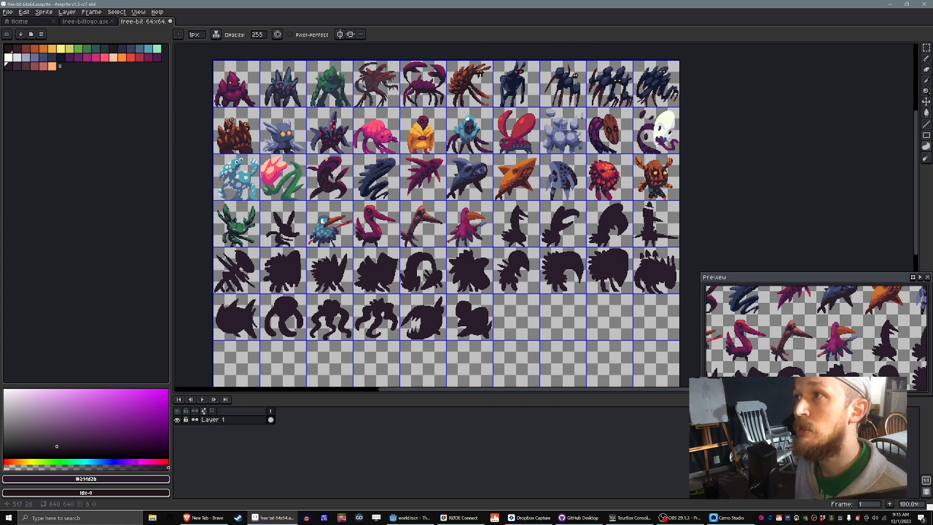
left_click_drag(554, 233, 552, 167)
key("alt")
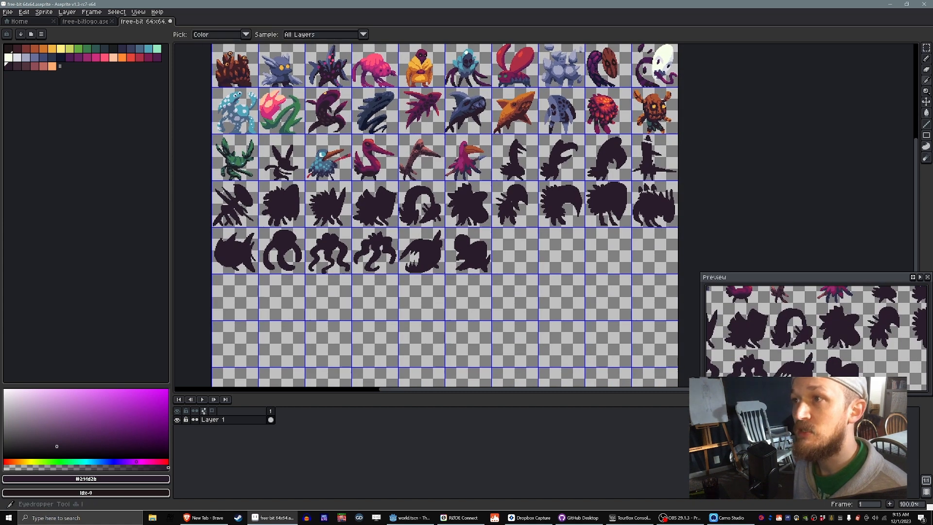
key("d")
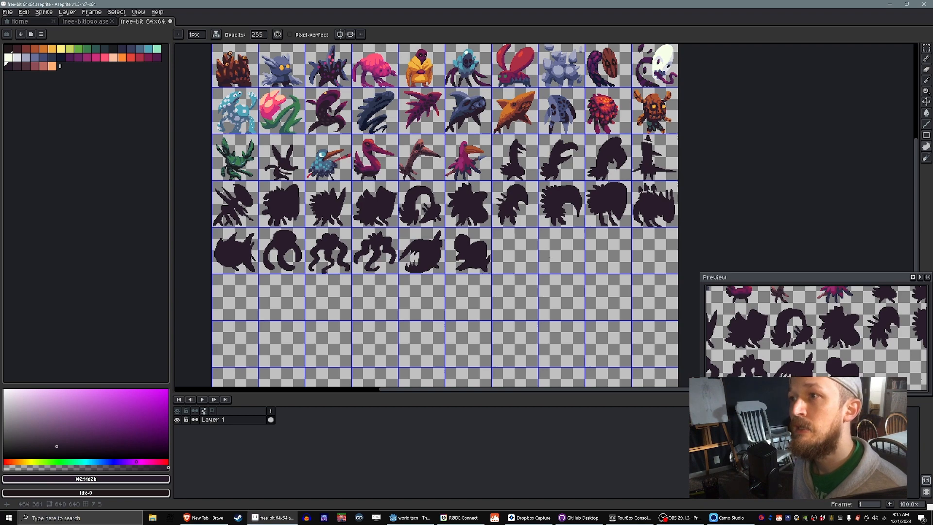
scroll(549, 256, "down", 2)
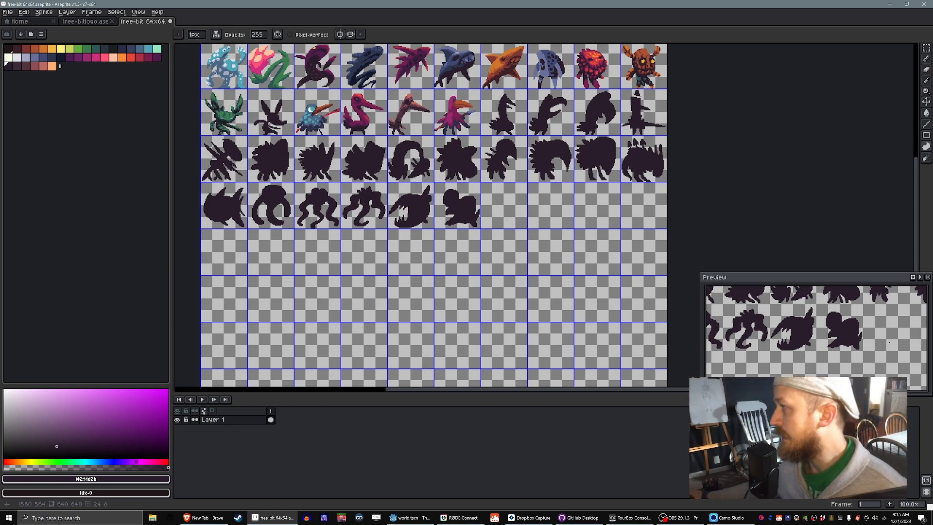
scroll(507, 220, "up", 2)
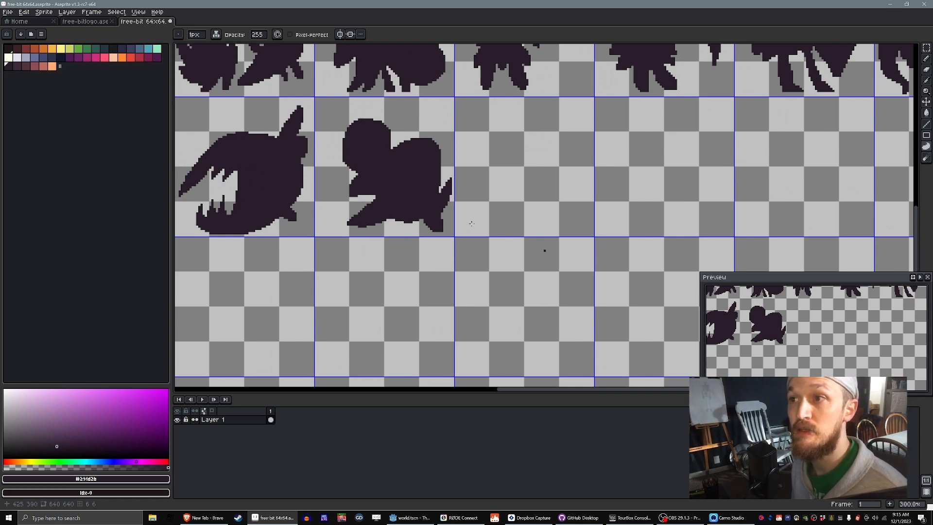
scroll(471, 223, "down", 2)
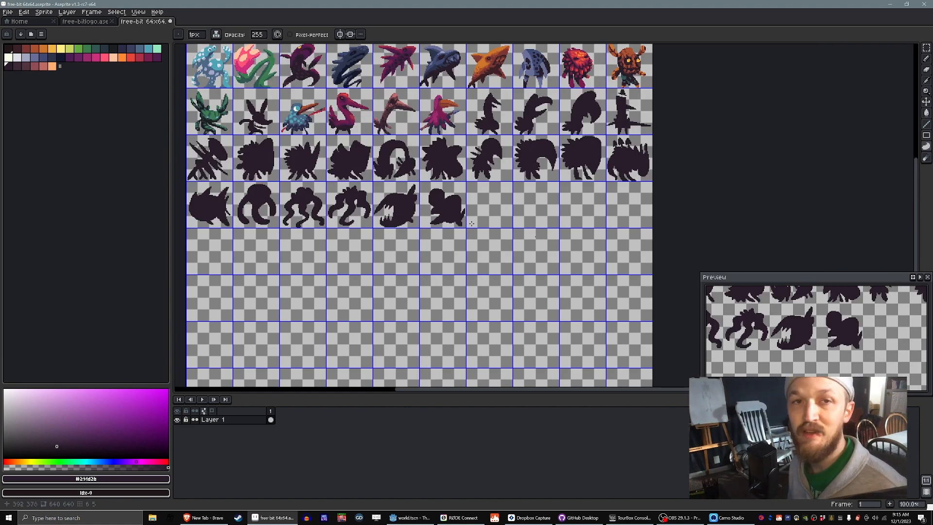
scroll(470, 223, "up", 3)
left_click_drag(512, 269, 439, 349)
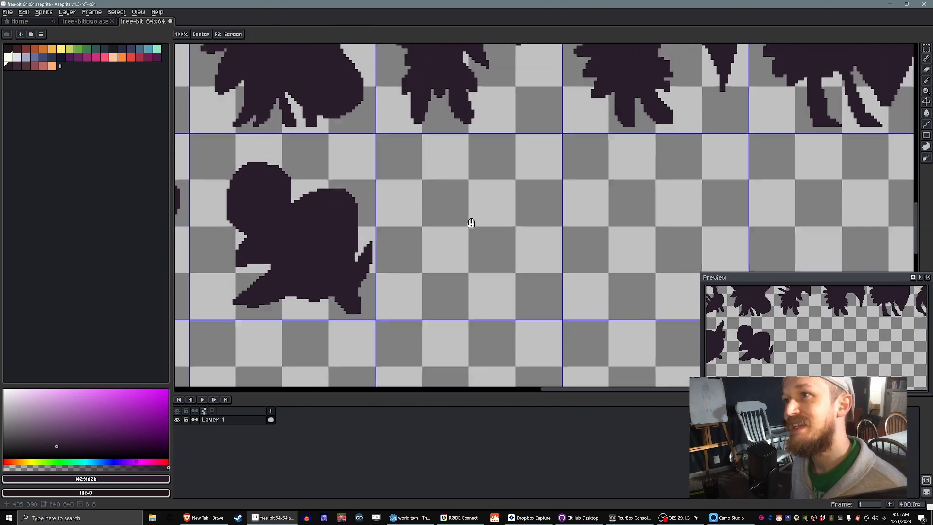
mouse_move(427, 293)
left_mouse_down()
mouse_move(423, 274)
mouse_move(443, 294)
left_mouse_up()
key("ctrl+z")
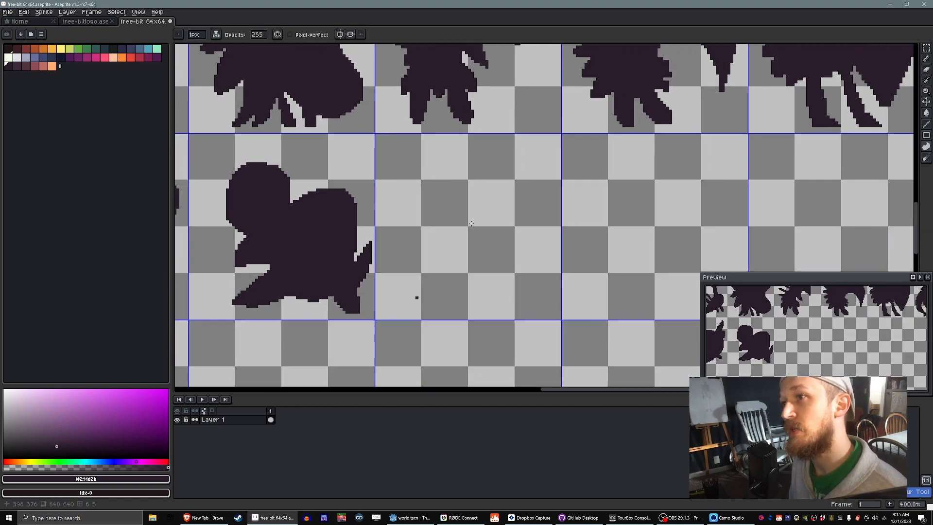
key("ctrl+y")
key("ctrl+z")
scroll(471, 223, "down", 1)
scroll(471, 223, "down", 1)
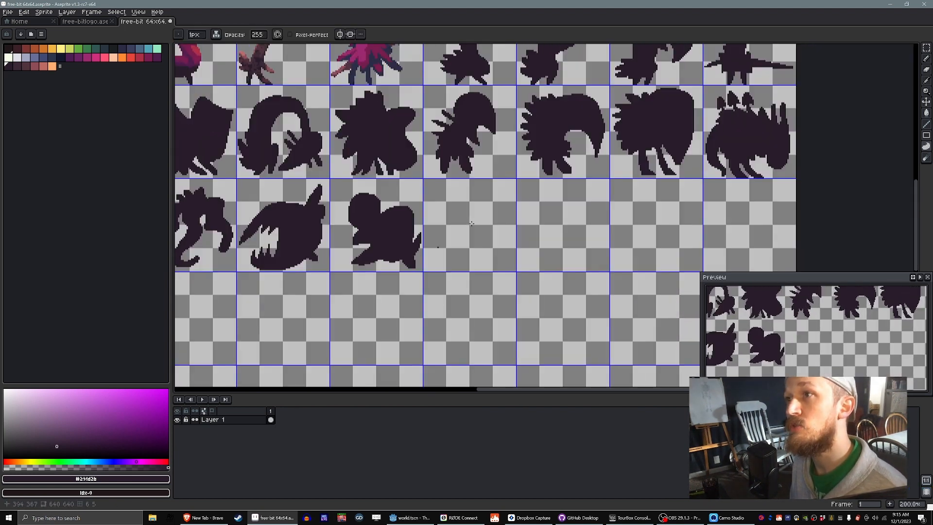
left_click_drag(482, 189, 486, 244)
key("ctrl+z")
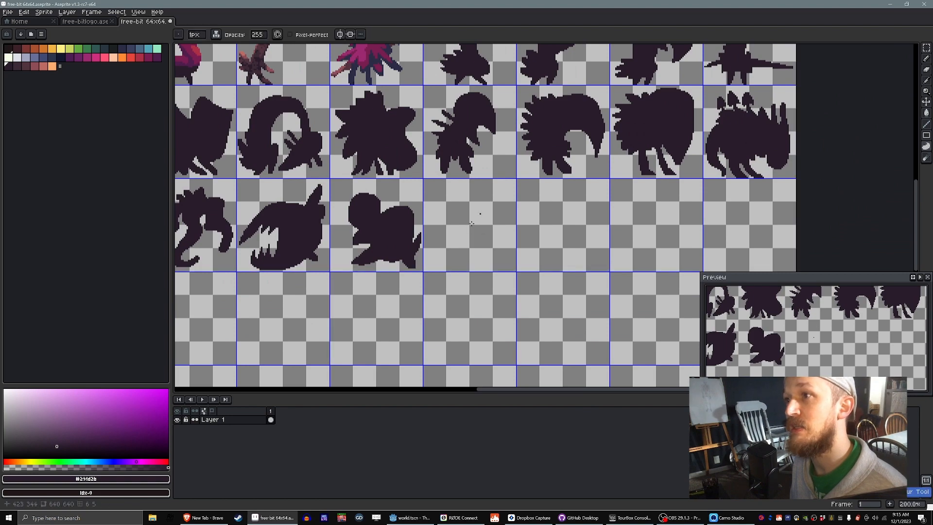
Step: Draw an arched dark body with long hanging limbs in the empty seventh cell of the last used row
mouse_move(490, 206)
left_mouse_down()
mouse_move(500, 267)
mouse_move(472, 226)
mouse_move(501, 238)
mouse_move(489, 248)
mouse_move(474, 213)
mouse_move(471, 287)
mouse_move(512, 210)
mouse_move(503, 205)
mouse_move(486, 209)
mouse_move(499, 222)
mouse_move(497, 253)
left_mouse_up()
scroll(471, 223, "up", 1)
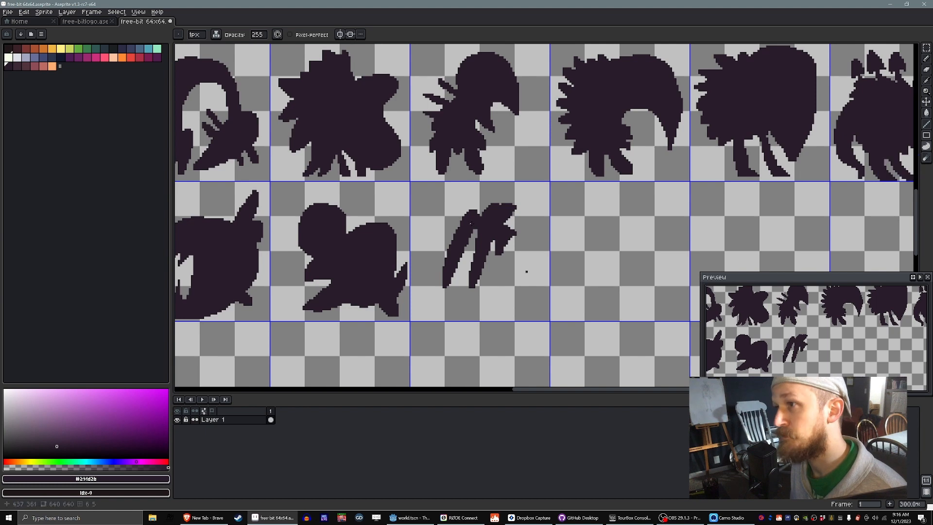
mouse_move(513, 235)
left_mouse_down()
mouse_move(492, 313)
mouse_move(529, 218)
mouse_move(508, 211)
left_mouse_up()
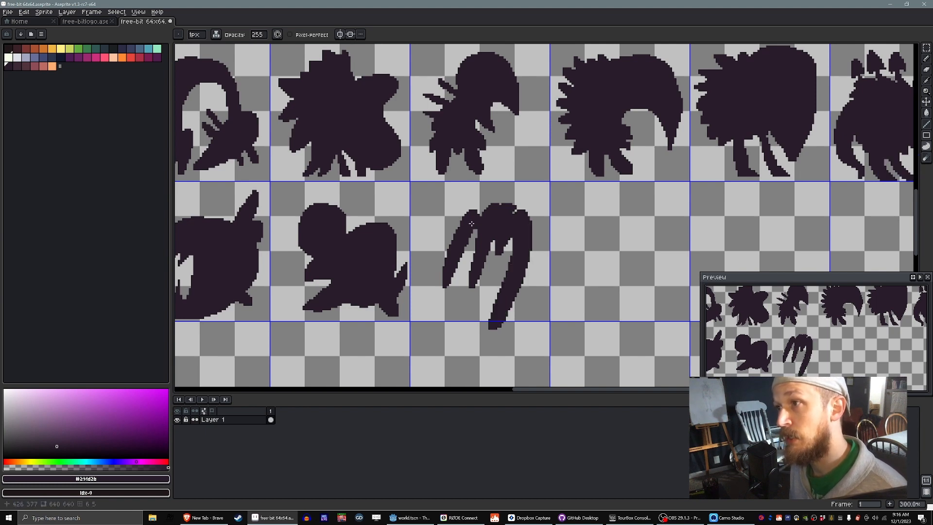
Step: Erase the long limb's overflow below the grid cell and draw a curved foot branching off its lower end
key("e")
key("minus")
key("minus")
key("minus")
key("minus")
key("minus")
key("minus")
key("minus")
key("minus")
key("minus")
key("minus")
key("minus")
key("minus")
key("minus")
left_click(500, 335)
key("d")
mouse_move(503, 290)
left_mouse_down()
mouse_move(471, 312)
mouse_move(512, 294)
mouse_move(502, 317)
mouse_move(519, 280)
left_mouse_up()
key("ctrl+z")
left_click_drag(500, 315, 510, 306)
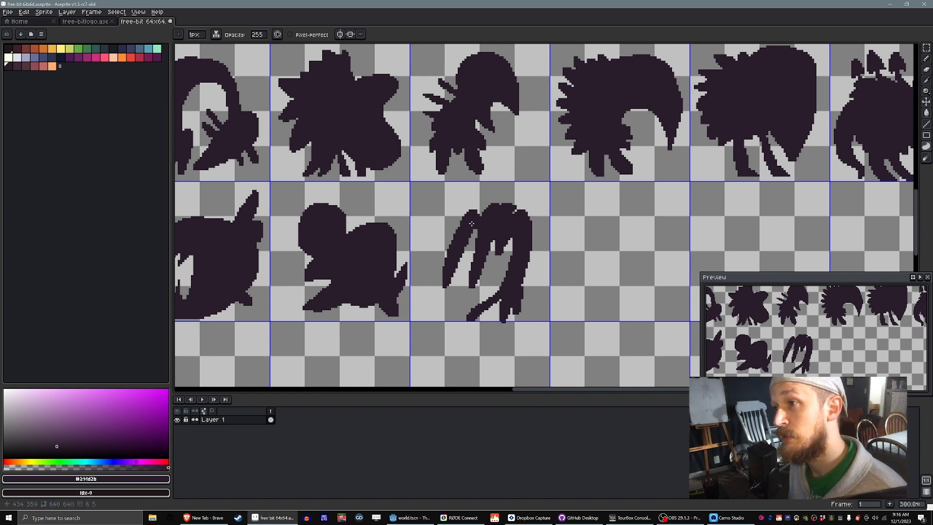
key("e")
left_click(504, 350)
key("d")
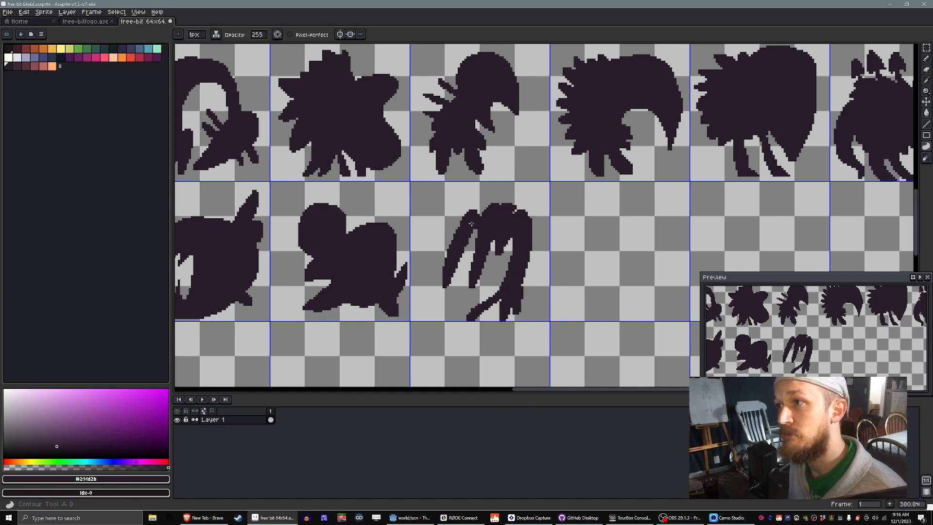
Step: Add an upright horn on the right of the new silhouette and a hooked bump on top of its body
mouse_move(526, 221)
left_mouse_down()
mouse_move(541, 191)
mouse_move(533, 231)
left_mouse_up()
key("ctrl+z")
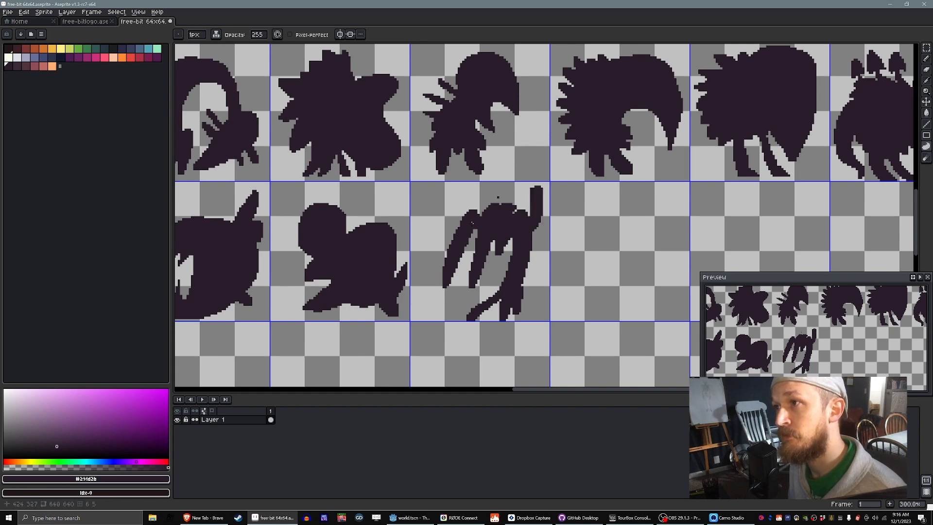
mouse_move(489, 206)
left_mouse_down()
mouse_move(485, 192)
mouse_move(502, 205)
mouse_move(477, 192)
mouse_move(487, 207)
left_mouse_up()
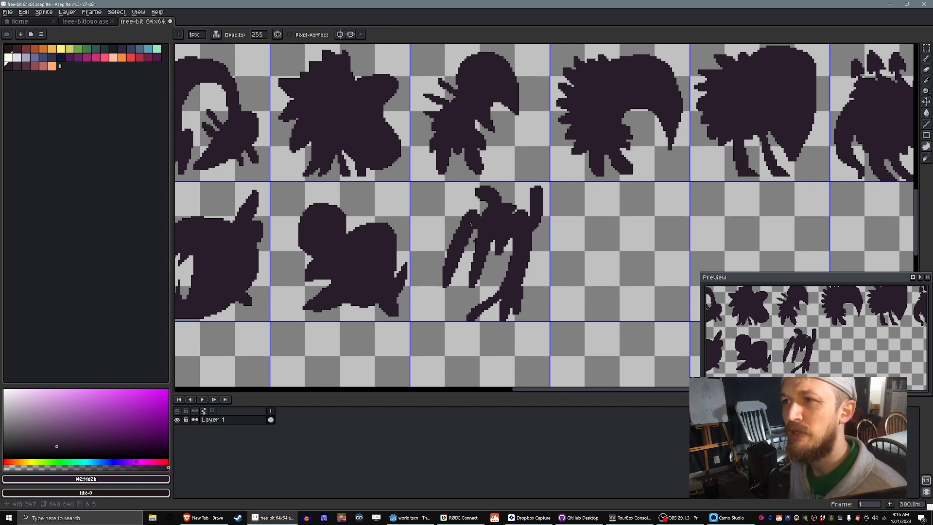
Step: Add a rounded knob at the silhouette's upper left and short spikes along its right side
mouse_move(470, 223)
left_mouse_down()
mouse_move(437, 209)
mouse_move(470, 223)
left_mouse_up()
mouse_move(526, 263)
left_mouse_down()
mouse_move(527, 272)
mouse_move(540, 237)
mouse_move(529, 267)
mouse_move(543, 252)
mouse_move(529, 267)
left_mouse_up()
key("ctrl+z")
key("ctrl+z")
key("ctrl+z")
left_click_drag(448, 230, 471, 223)
mouse_move(529, 264)
left_mouse_down()
mouse_move(521, 269)
mouse_move(529, 278)
mouse_move(560, 268)
mouse_move(545, 293)
left_mouse_up()
key("ctrl+z")
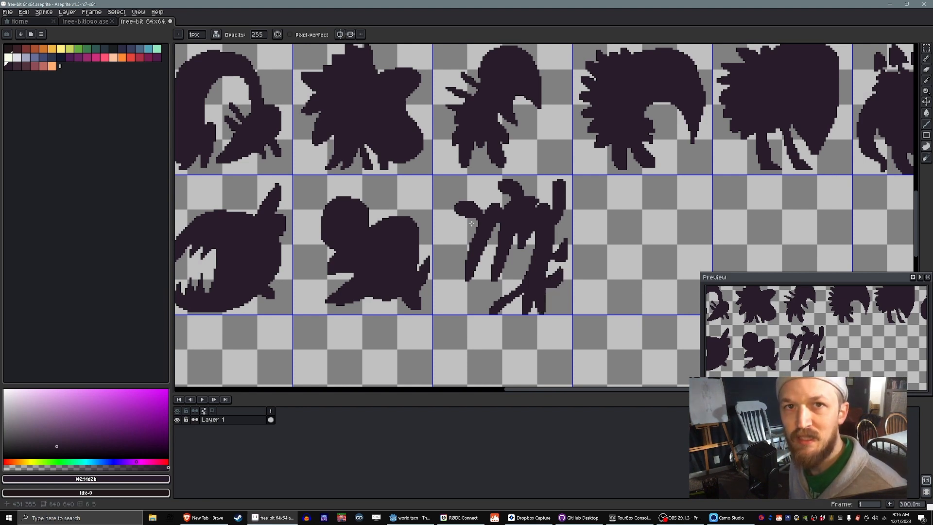
Step: Add a slanting left limb and small detached shapes inside the lower half, and thicken the upper body of the silhouette
mouse_move(471, 224)
left_mouse_down()
mouse_move(443, 278)
mouse_move(471, 223)
left_mouse_up()
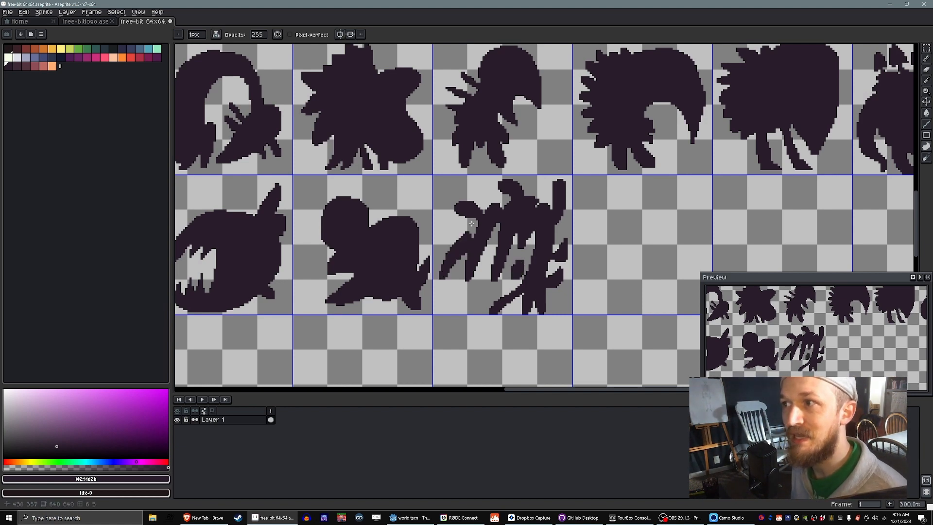
mouse_move(492, 296)
left_mouse_down()
mouse_move(494, 288)
mouse_move(473, 303)
mouse_move(479, 292)
left_mouse_up()
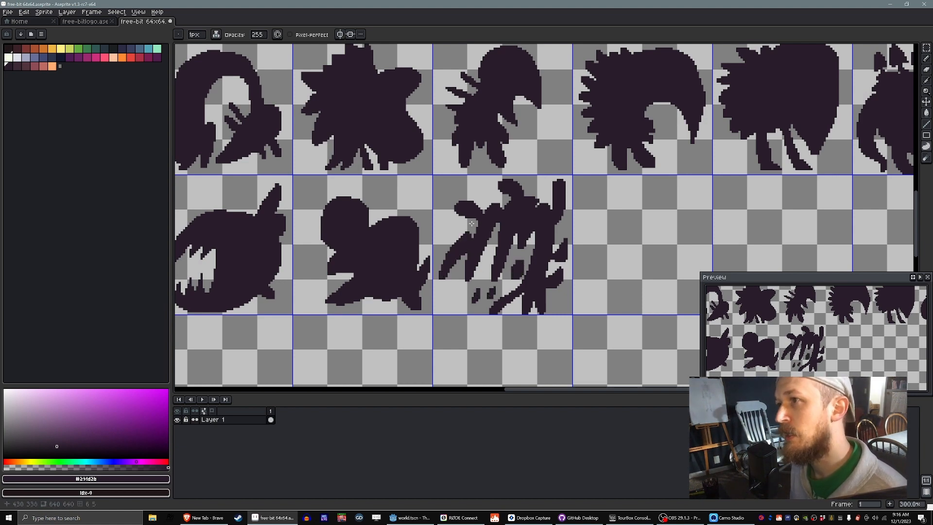
left_click_drag(549, 237, 543, 193)
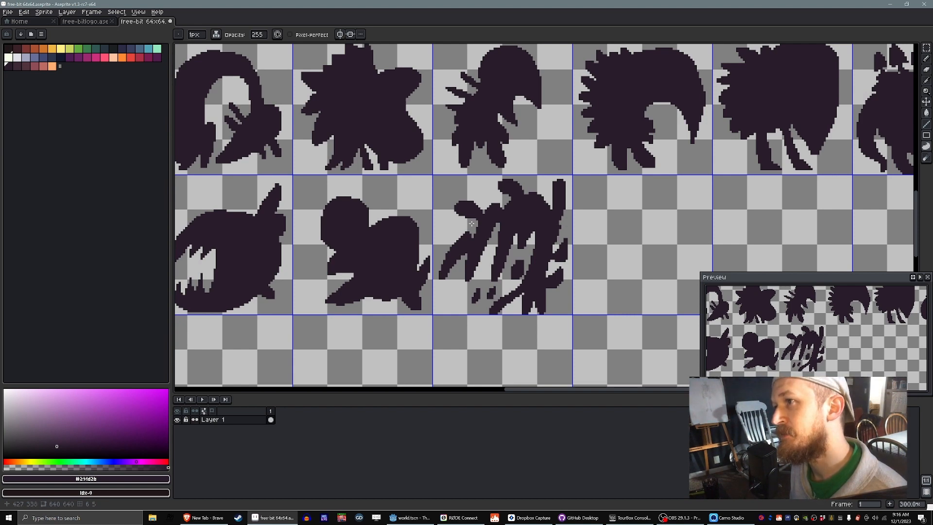
left_click_drag(491, 238, 498, 224)
left_click(494, 228)
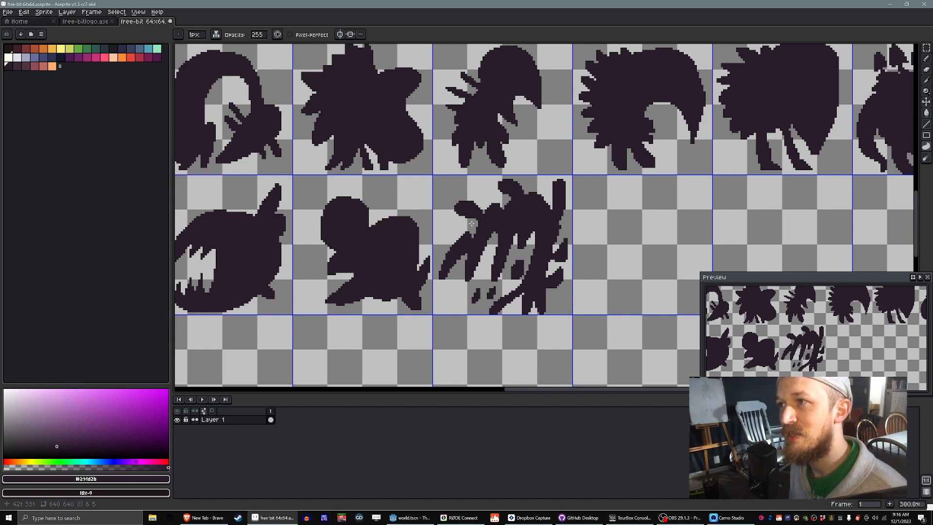
mouse_move(515, 200)
left_mouse_down()
mouse_move(550, 208)
mouse_move(499, 207)
left_mouse_up()
key("ctrl+z")
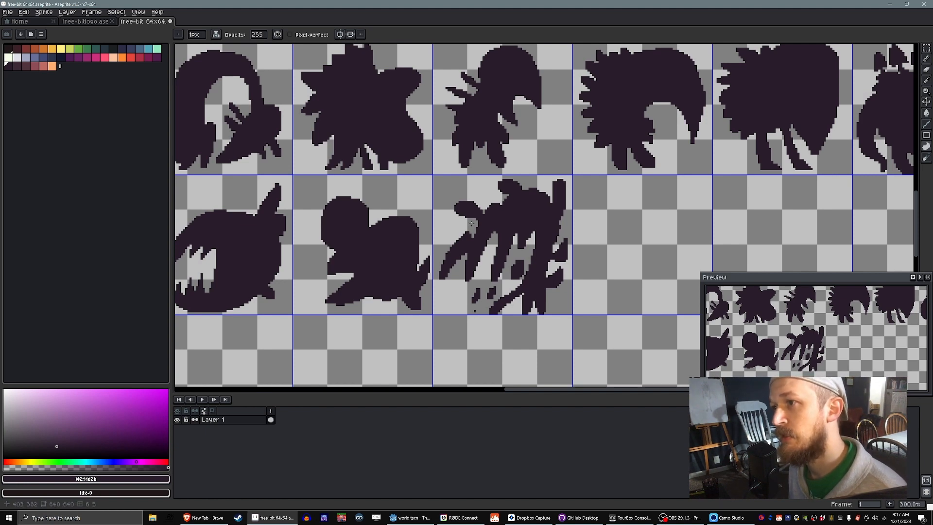
Step: Draw a toothed lower jaw joining the shapes at the silhouette's base, and trim it to the bottom edge of the cell
mouse_move(480, 300)
left_mouse_down()
mouse_move(477, 314)
mouse_move(455, 311)
mouse_move(491, 302)
mouse_move(481, 331)
left_mouse_up()
key("e")
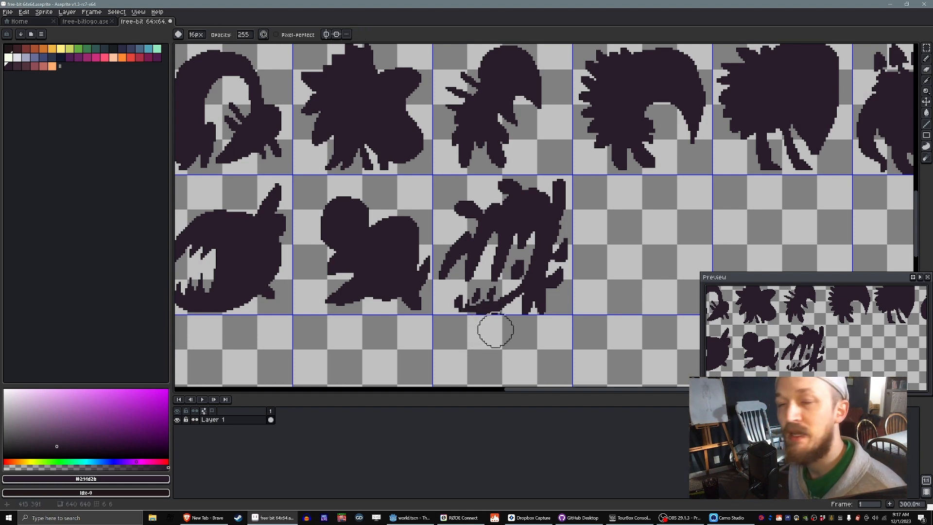
key("b")
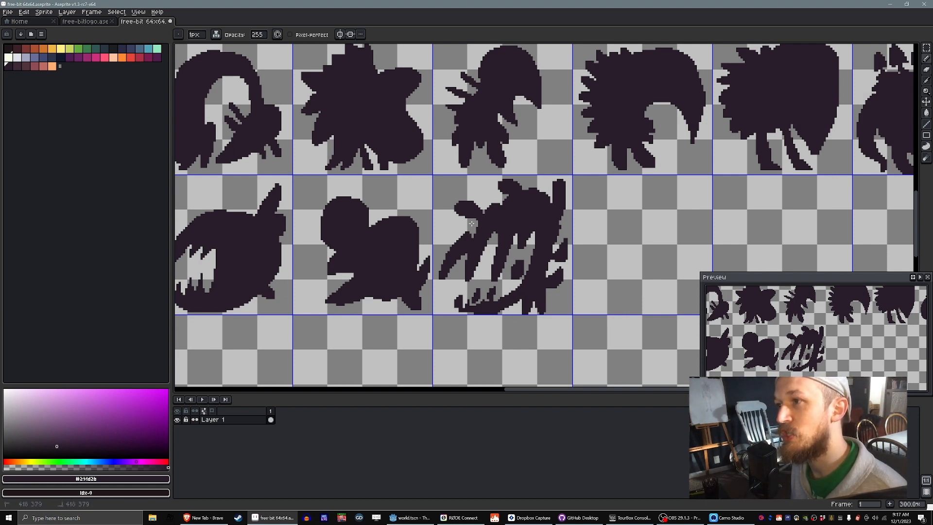
scroll(471, 223, "down", 1)
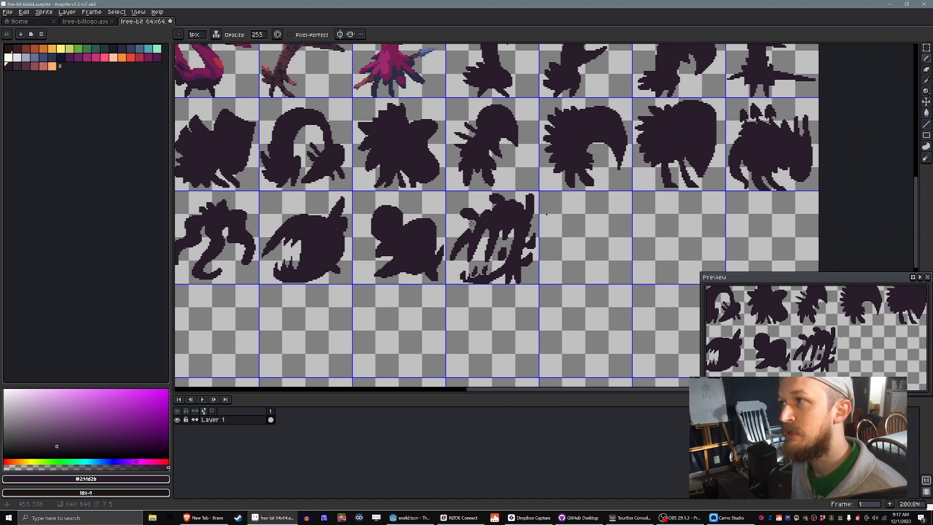
scroll(471, 224, "down", 1)
scroll(472, 223, "up", 1)
scroll(471, 224, "down", 2)
scroll(471, 224, "up", 2)
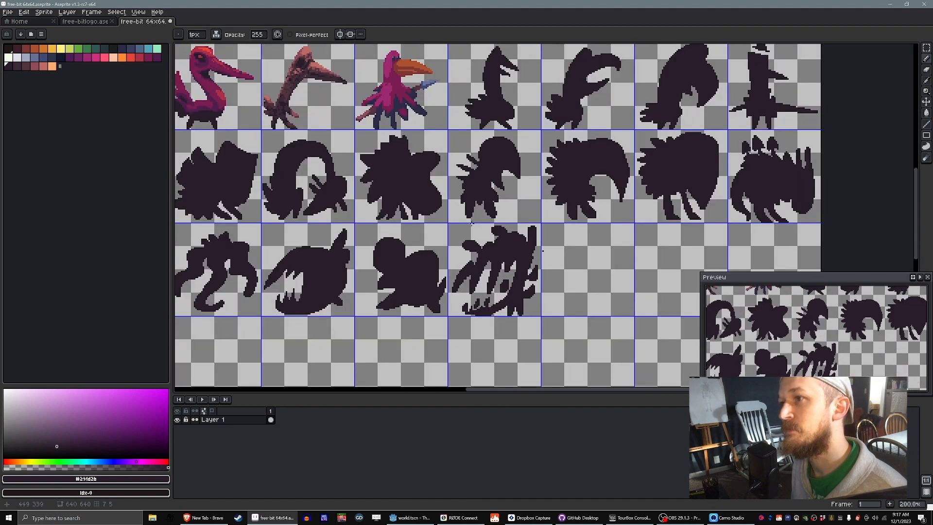
key("space")
left_click_drag(542, 251, 478, 243)
left_click_drag(521, 272, 529, 276)
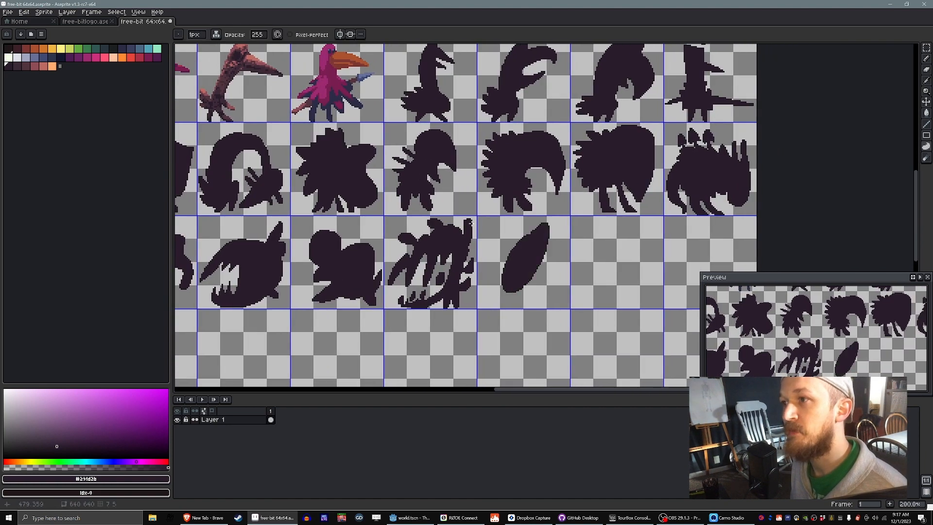
key("ctrl+z")
left_click_drag(534, 242, 525, 264)
key("ctrl+z")
Step: Set the brush ink to Lock Alpha for painting inside the existing bird silhouettes
key("space")
left_click_drag(442, 170, 471, 258)
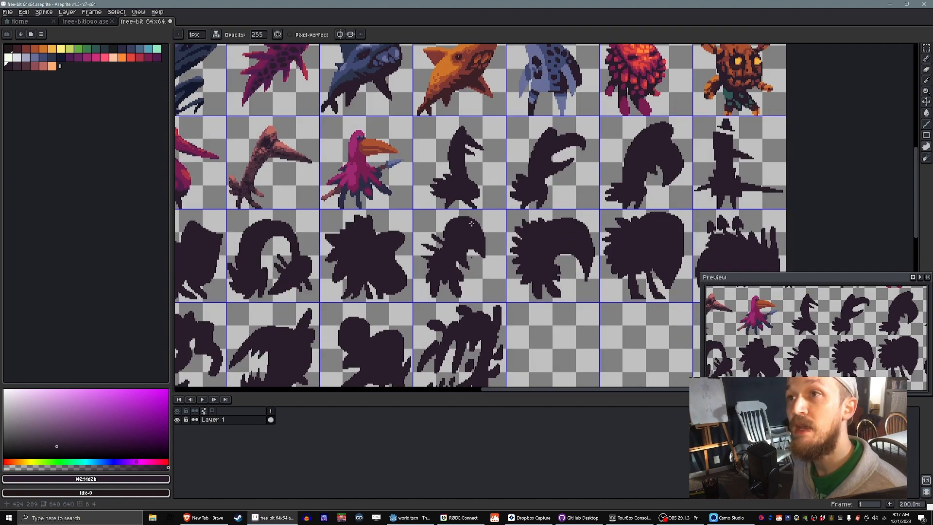
key("space")
left_click_drag(319, 124, 331, 154)
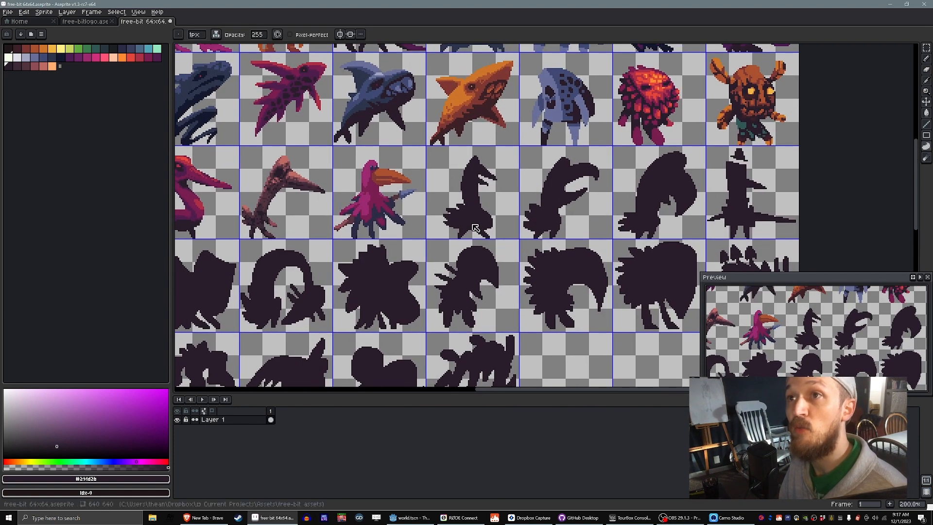
left_click(217, 34)
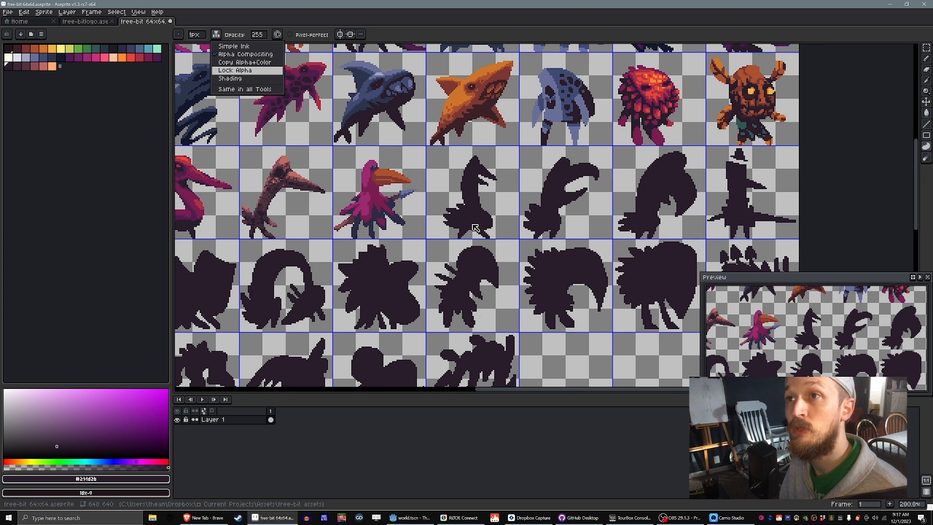
left_click(234, 70)
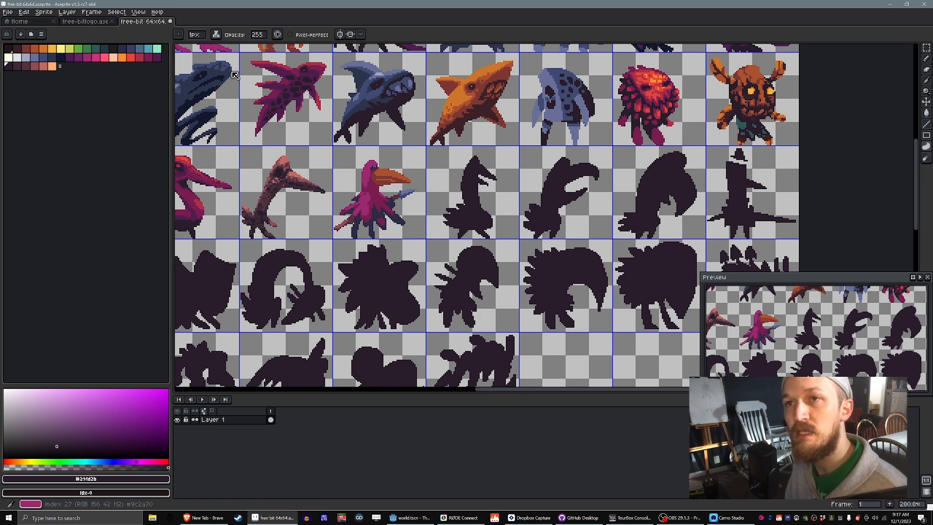
Step: Paint the body, neck and beak of the dark bird silhouette beside the magenta orange-beaked bird green, leaving the legs dark
left_click(87, 49)
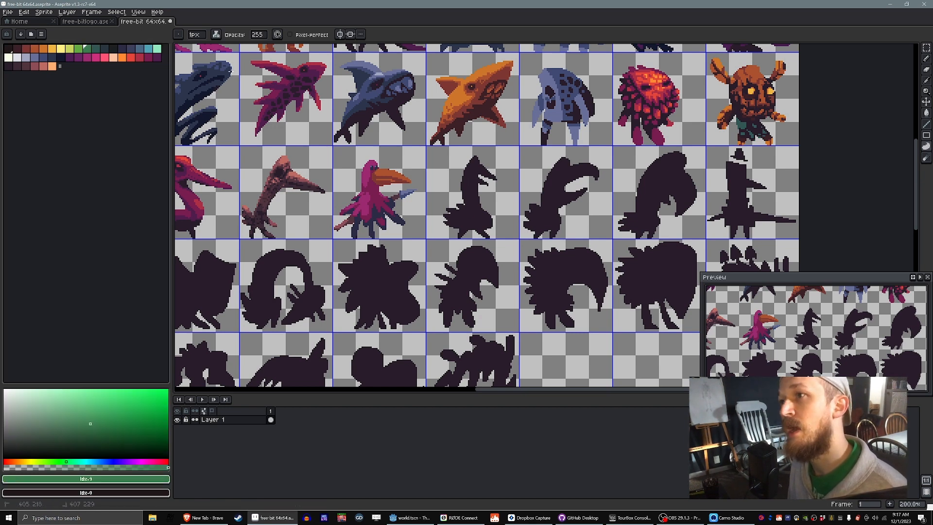
left_click_drag(474, 160, 467, 216)
mouse_move(473, 158)
left_mouse_down()
mouse_move(488, 207)
mouse_move(478, 221)
mouse_move(452, 217)
mouse_move(468, 192)
left_mouse_up()
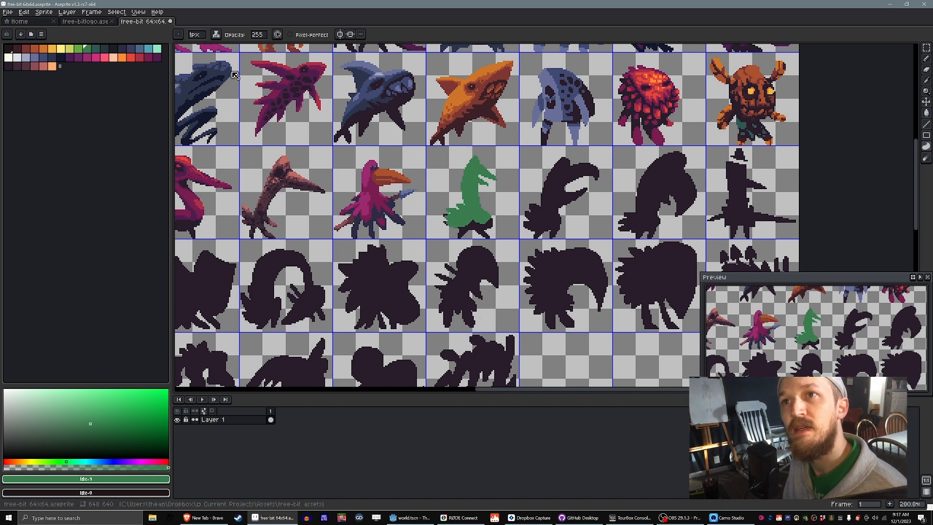
left_click(113, 49)
mouse_move(472, 157)
left_mouse_down()
mouse_move(463, 206)
mouse_move(471, 157)
mouse_move(478, 175)
mouse_move(492, 178)
left_mouse_up()
key("ctrl+z")
Step: Repaint the green bird's head, neck and tail feathers dark blue (#3a3f5e), and reshape the lower body as a green (#3b7d4f) feather skirt
left_click(131, 49)
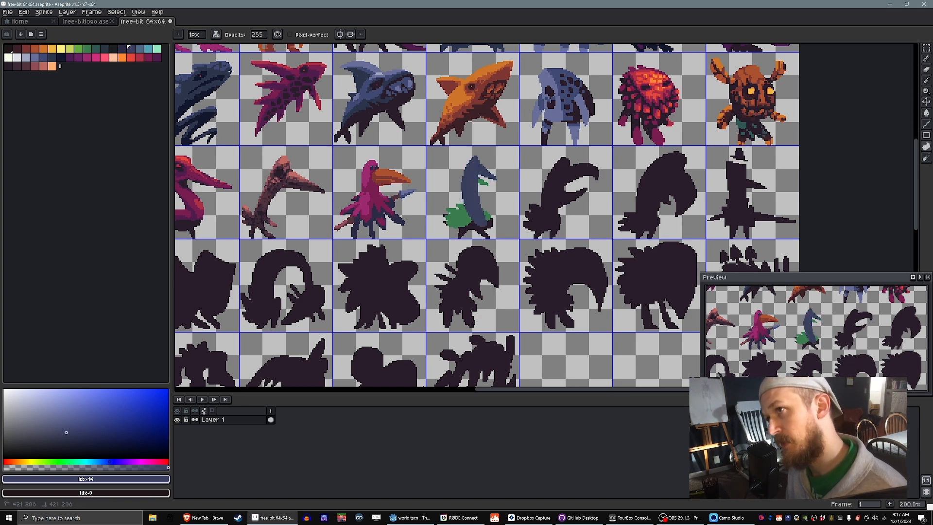
left_click_drag(459, 209, 455, 222)
left_click(482, 219, "ctrl")
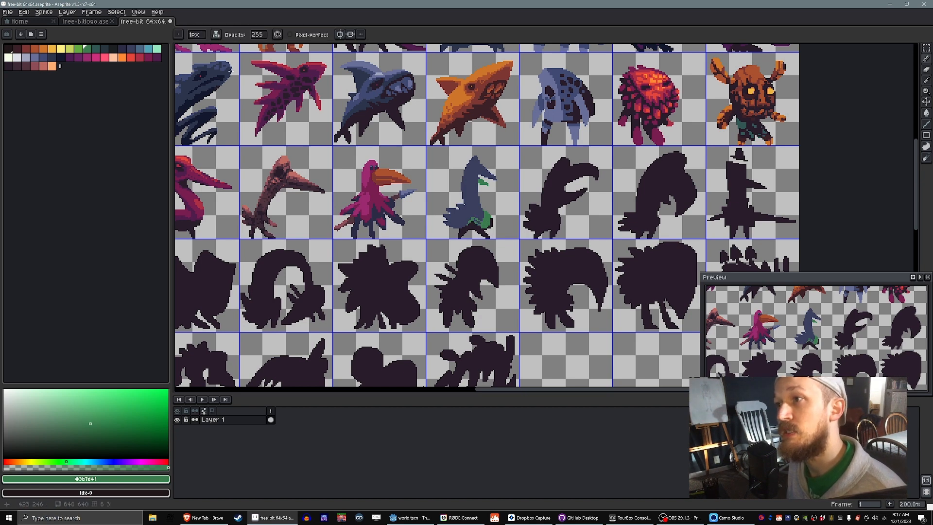
mouse_move(481, 217)
left_mouse_down()
mouse_move(458, 215)
mouse_move(469, 222)
left_mouse_up()
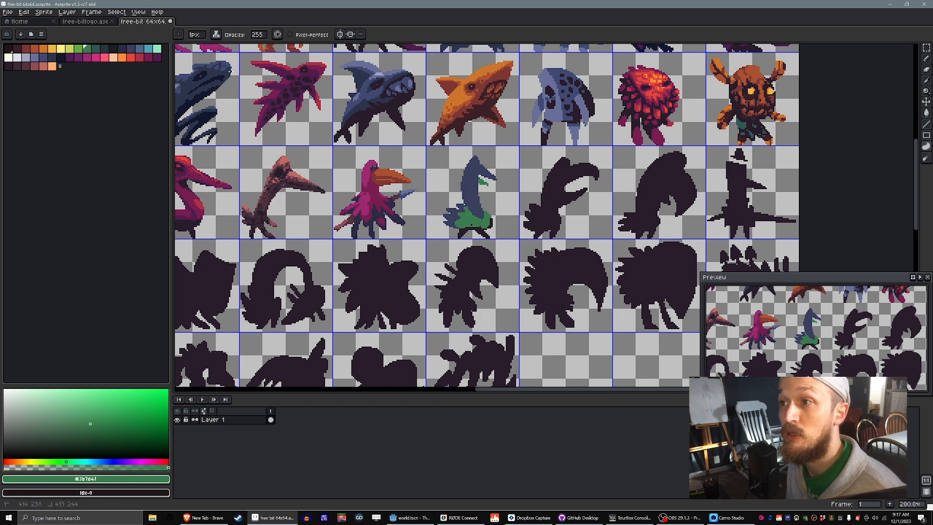
left_click(477, 215, "ctrl")
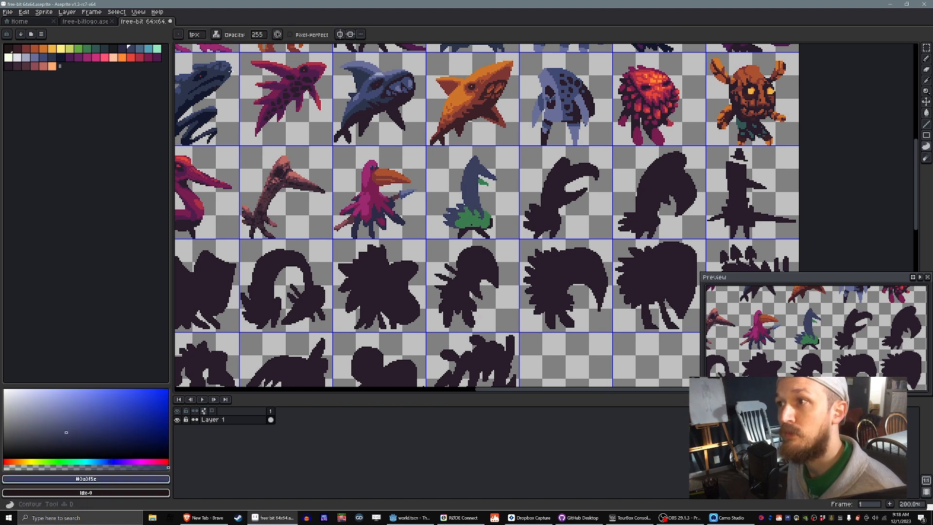
left_click_drag(483, 220, 477, 203)
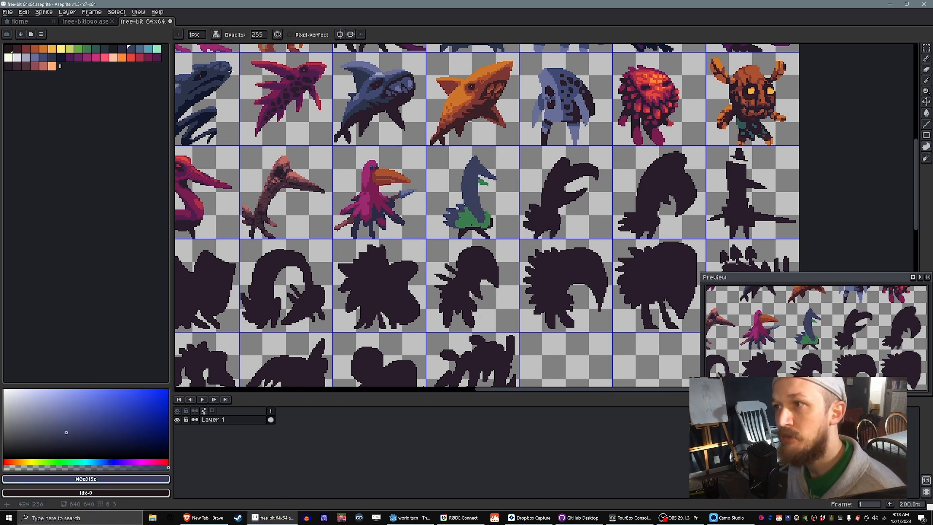
left_click(472, 217, "alt")
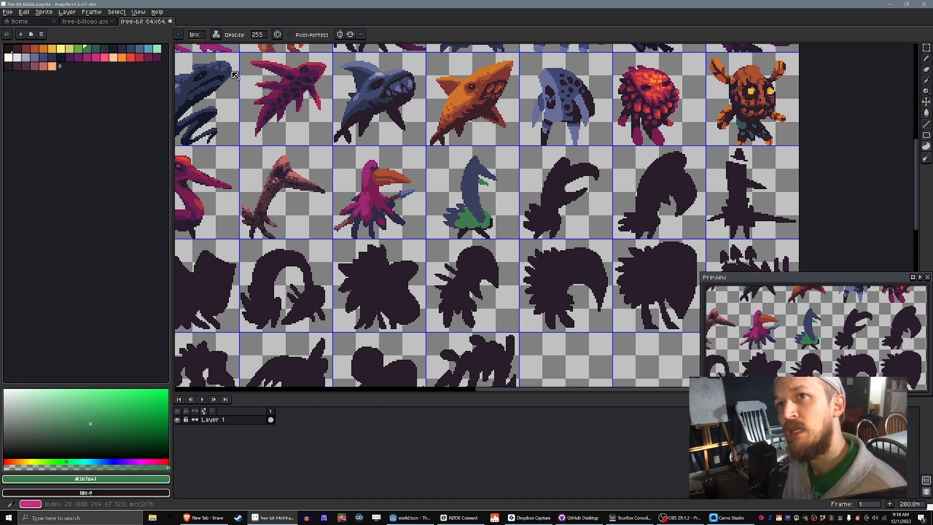
Step: Paint the bird's legs rust orange with palette colour 3 and shade their upper parts dark red with colour 2
left_click(35, 48)
mouse_move(469, 227)
left_mouse_down()
mouse_move(461, 238)
mouse_move(483, 235)
left_mouse_up()
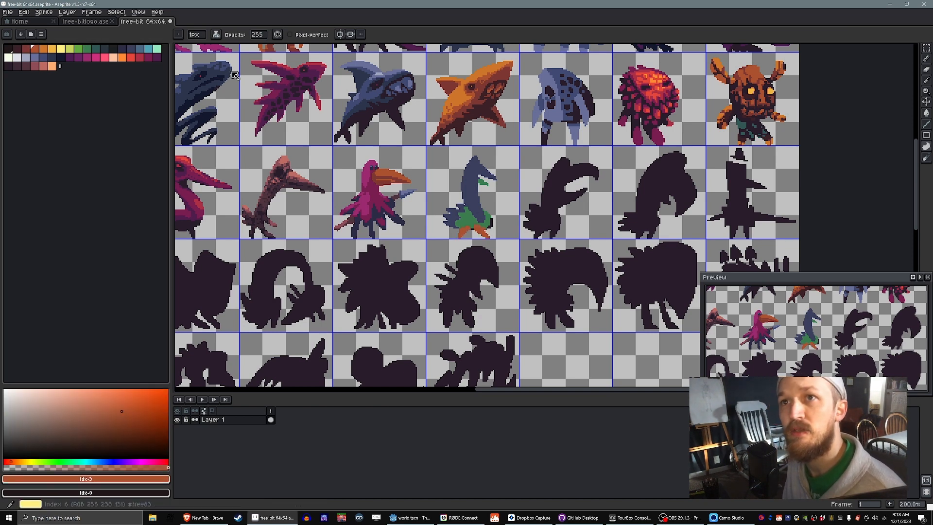
left_click(26, 49)
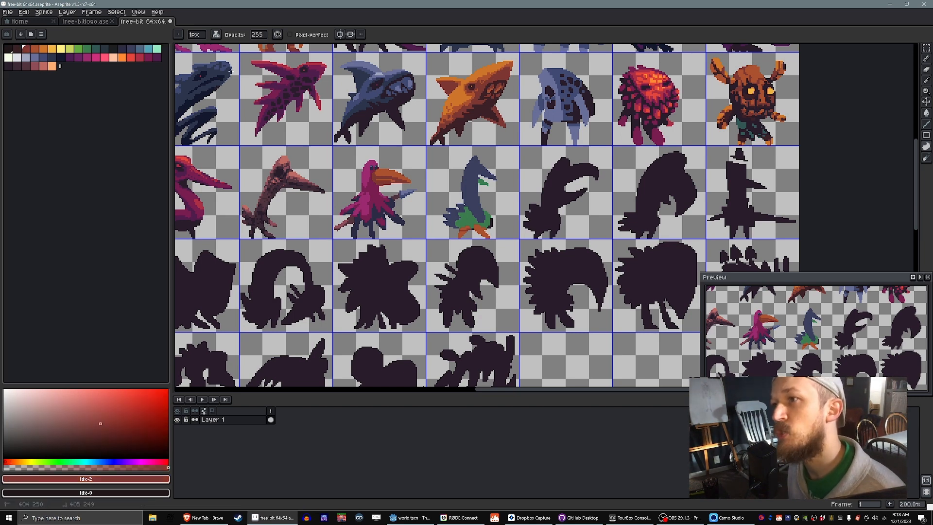
left_click_drag(469, 227, 476, 229)
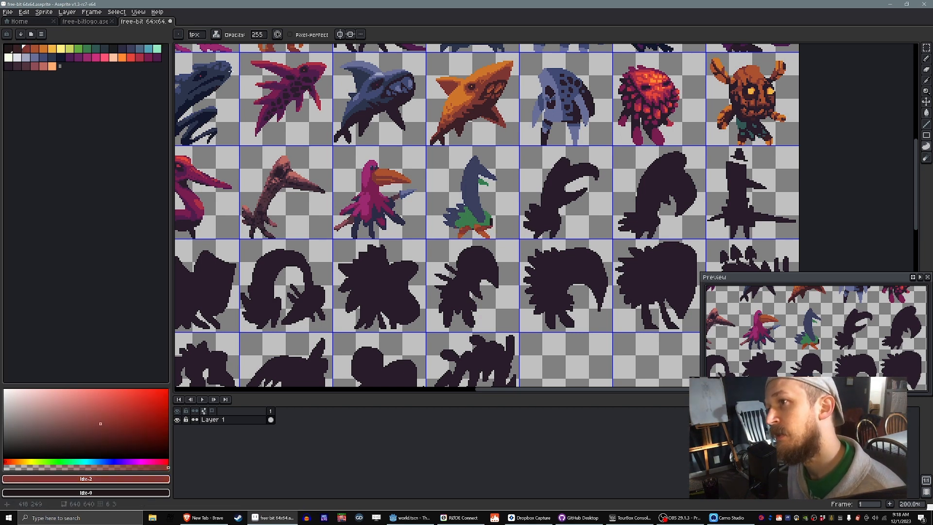
left_click(478, 222, "alt")
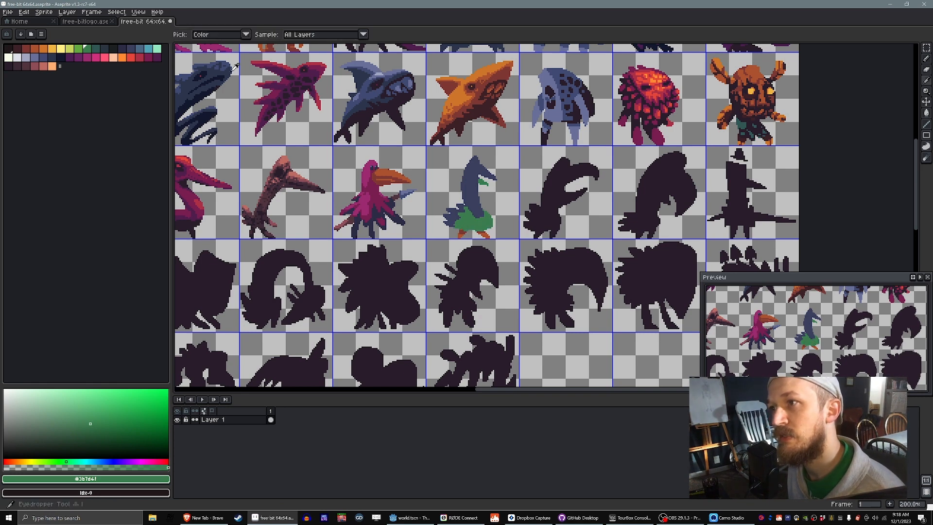
left_click(472, 229, "alt")
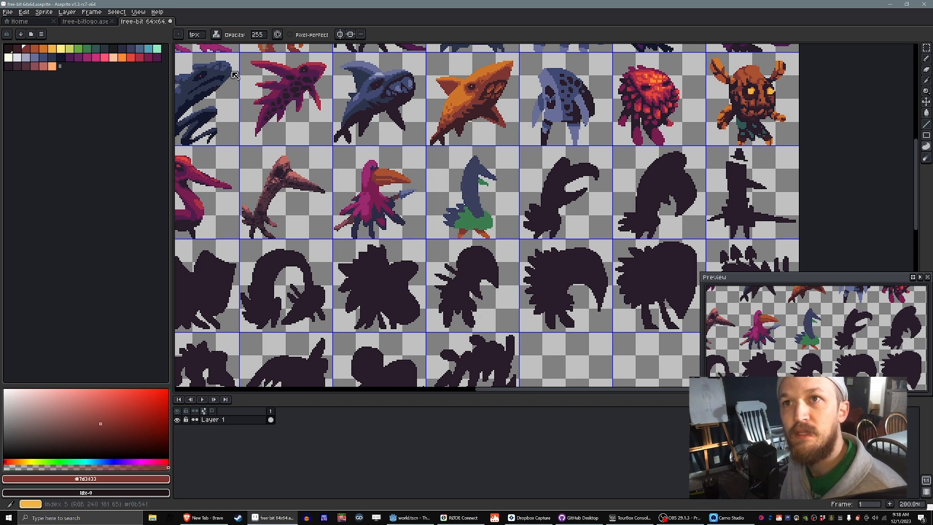
Step: Paint the bird's head and beak yellow (#f0b541), and add an orange (#cf752b) strip down the front of the neck
left_click(52, 49)
left_click_drag(467, 168, 477, 157)
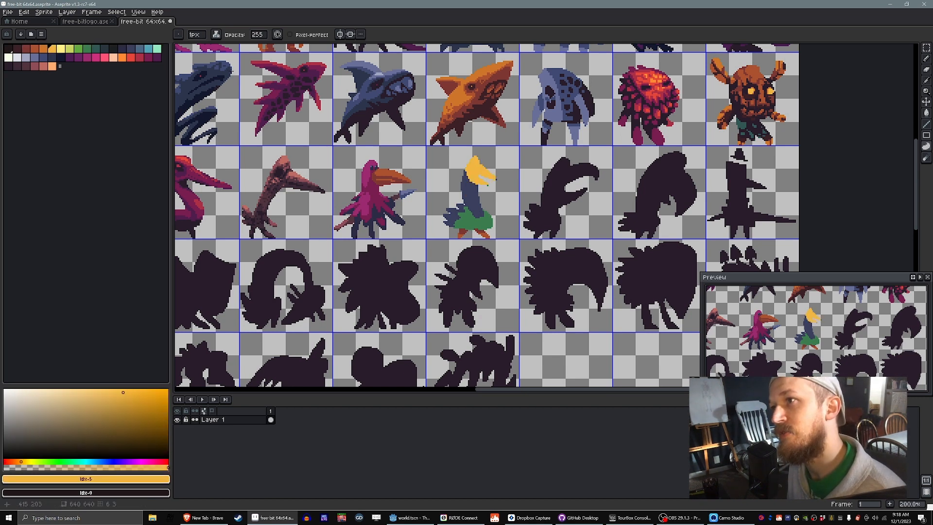
left_click(43, 49)
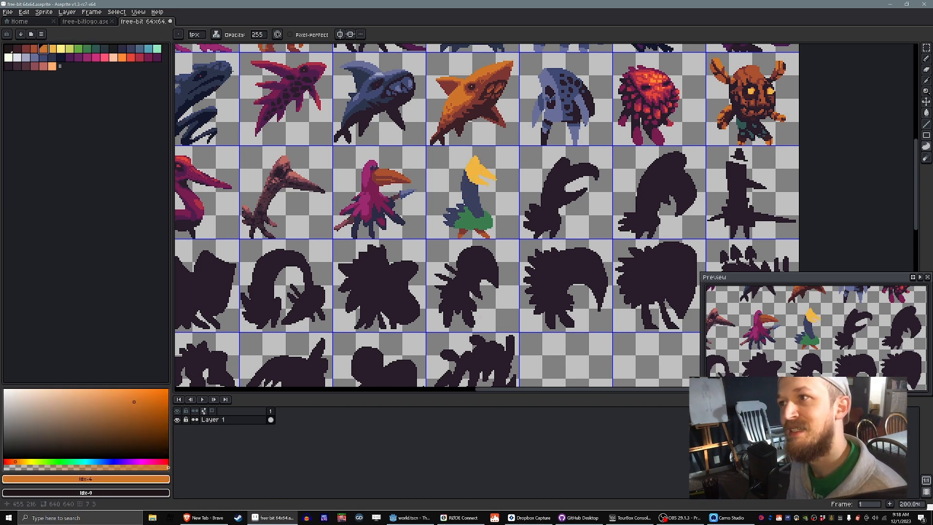
mouse_move(478, 185)
left_mouse_down()
mouse_move(467, 170)
mouse_move(474, 194)
mouse_move(473, 183)
left_mouse_up()
key("ctrl+z")
key("ctrl+z")
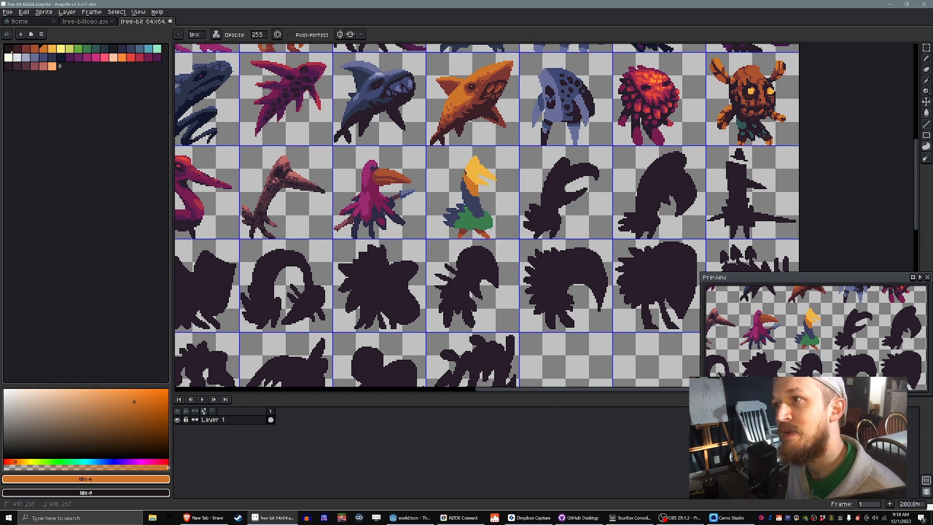
left_click(465, 183, "alt")
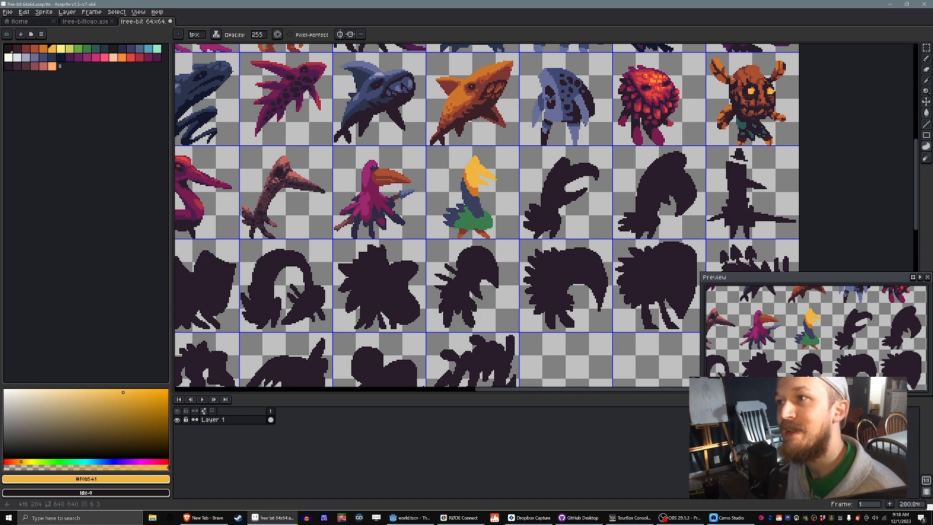
left_click(474, 190, "alt")
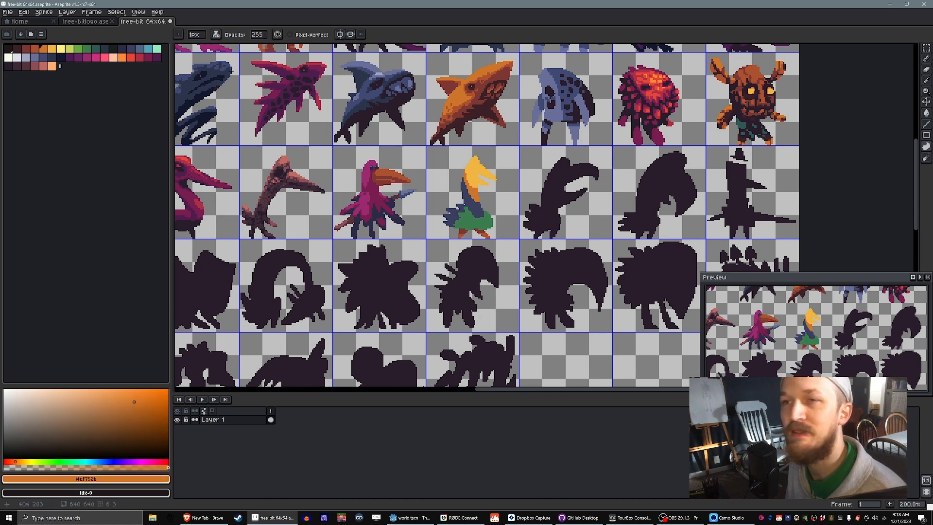
Step: Add lighter blue highlights with palette colour 15 along the back of the bird's neck and on its tail feathers
left_click(232, 73, "alt")
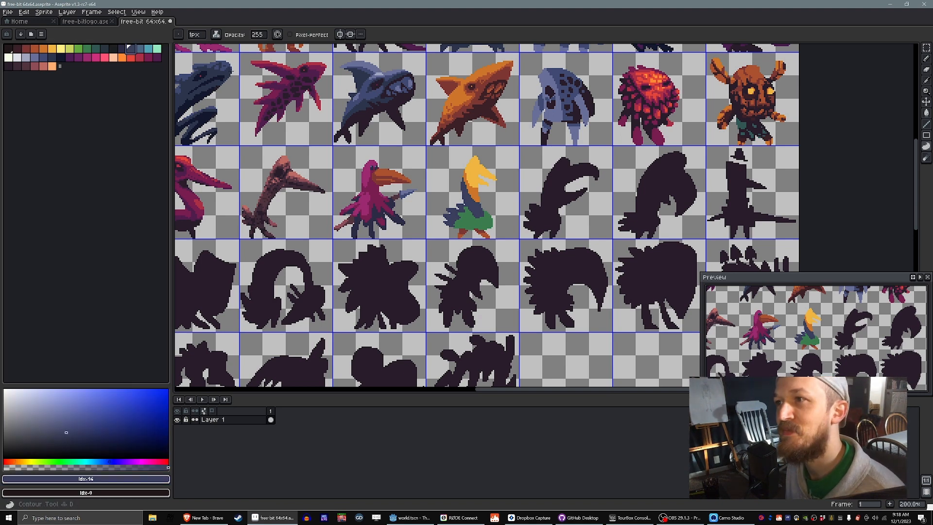
left_click(228, 76, "alt")
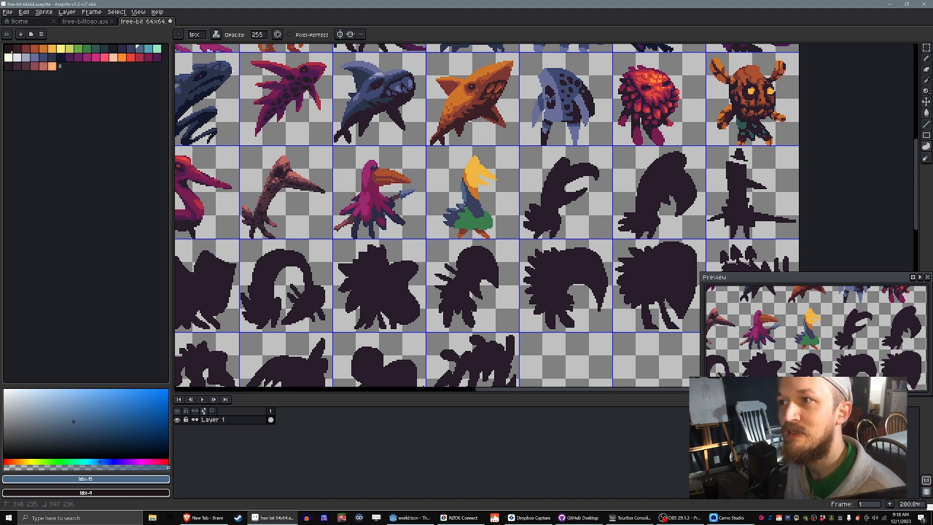
left_click(459, 188, "alt")
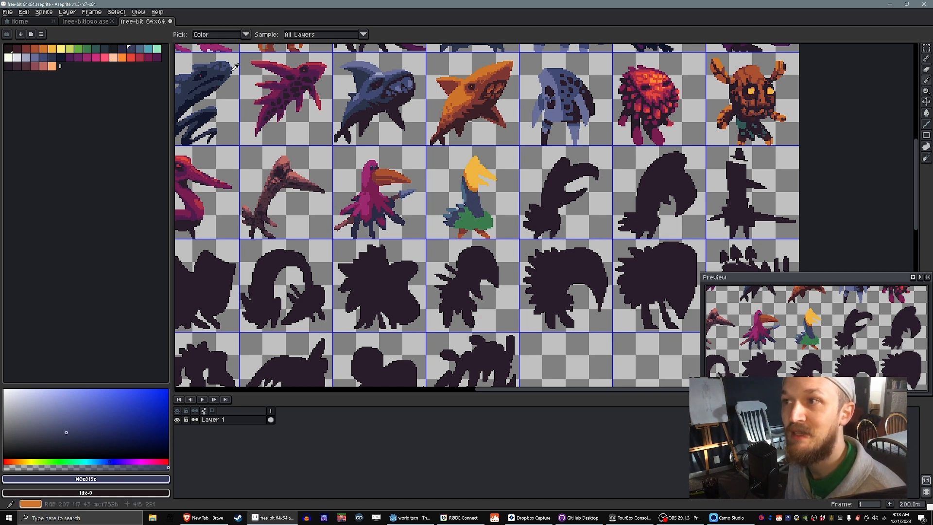
Step: Shade the bird's face and lower beak orange (#cf752b) with yellow edges, and darken the inside of the mouth with palette colour 3
left_click(471, 188, "alt")
mouse_move(471, 189)
left_mouse_down()
mouse_move(480, 158)
mouse_move(479, 187)
mouse_move(479, 175)
left_mouse_up()
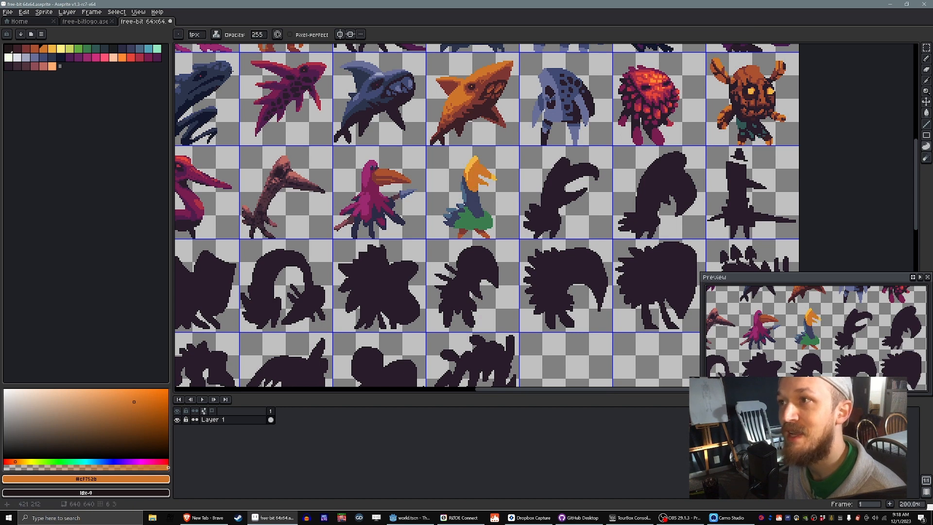
left_click(486, 173, "alt")
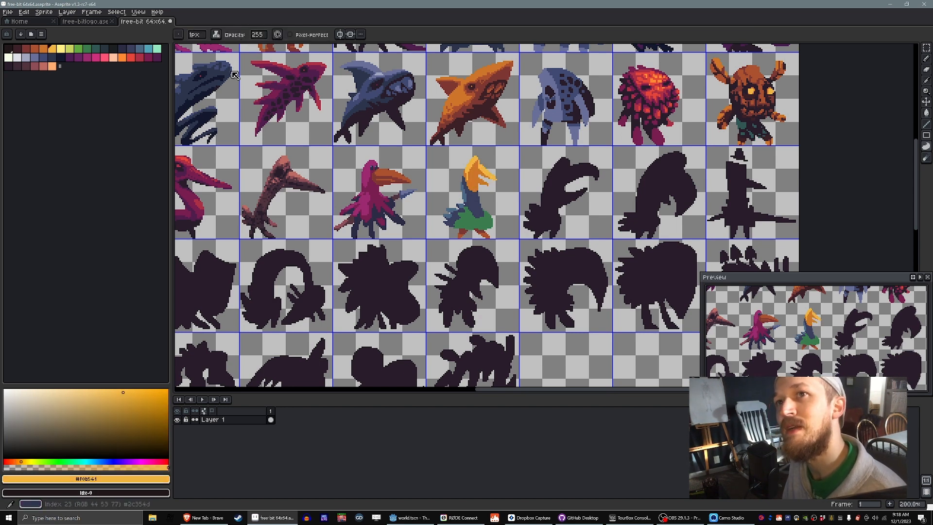
left_click(35, 49)
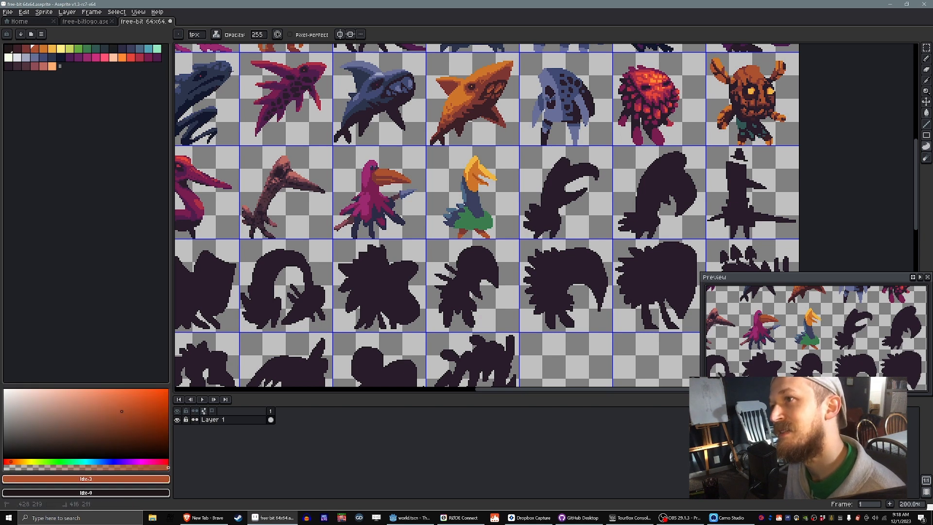
left_click(476, 172, "alt")
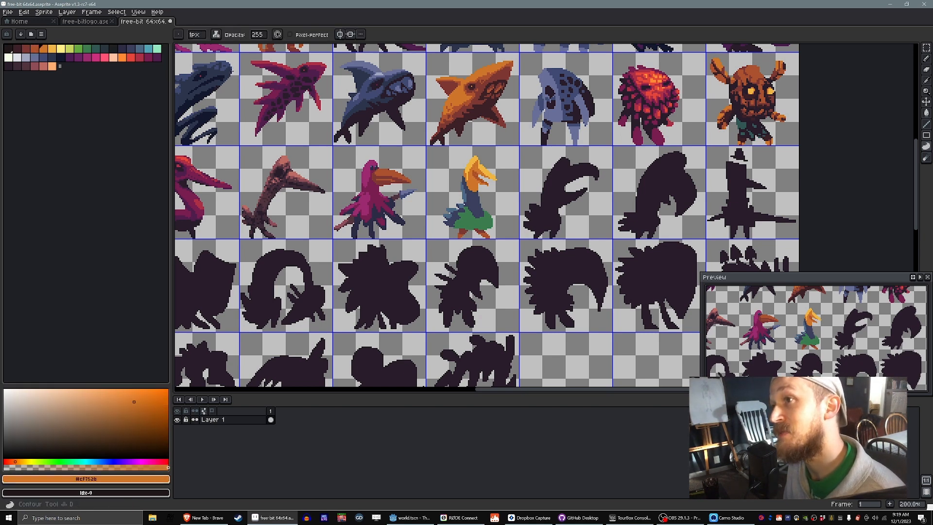
left_click(486, 172, "alt")
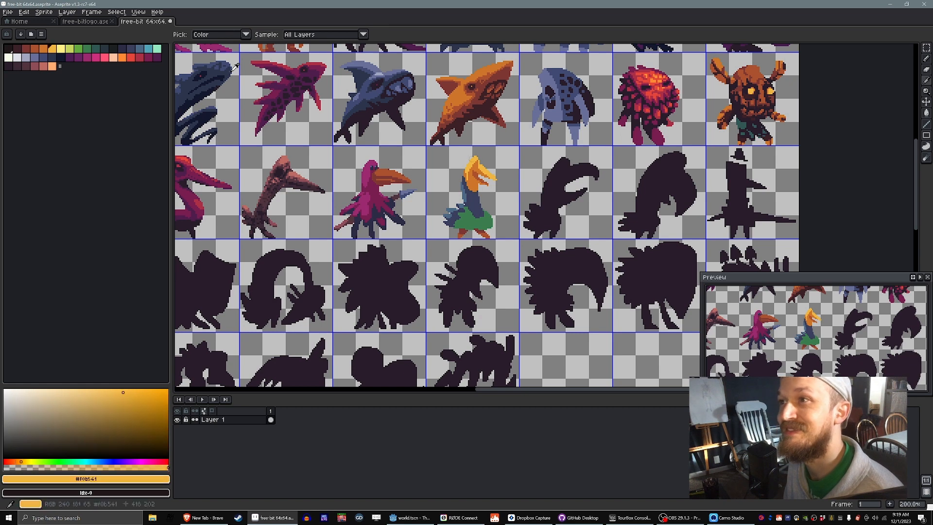
Step: Add a dark blue (#3a3f5e) eye to the yellow head and touch up the beak in orange (#cf752b)
left_click(130, 48)
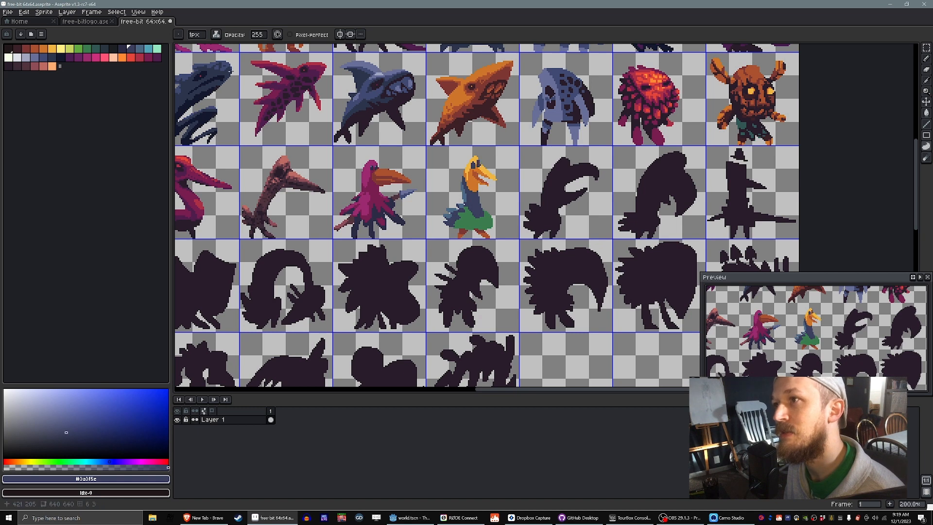
left_click(482, 170, "alt")
left_click(478, 173, "alt")
left_click_drag(478, 166, 493, 178)
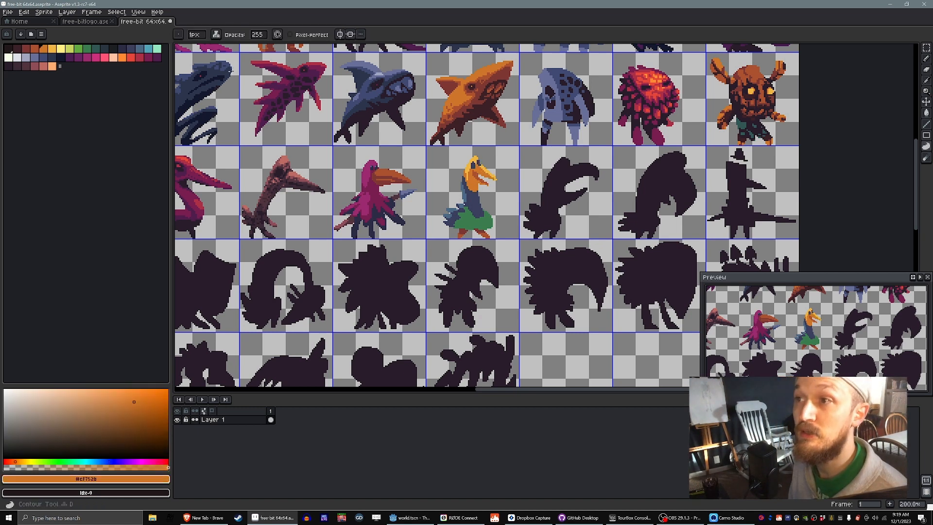
Step: Refine the edge of the bird's green feather skirt where it meets the dark blue neck and tail
left_click(477, 208, "alt")
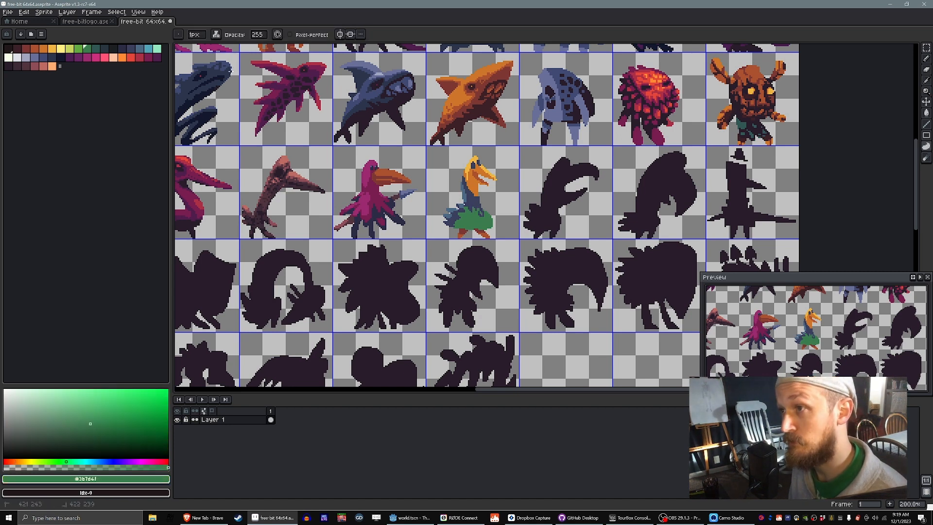
left_click(476, 210, "alt")
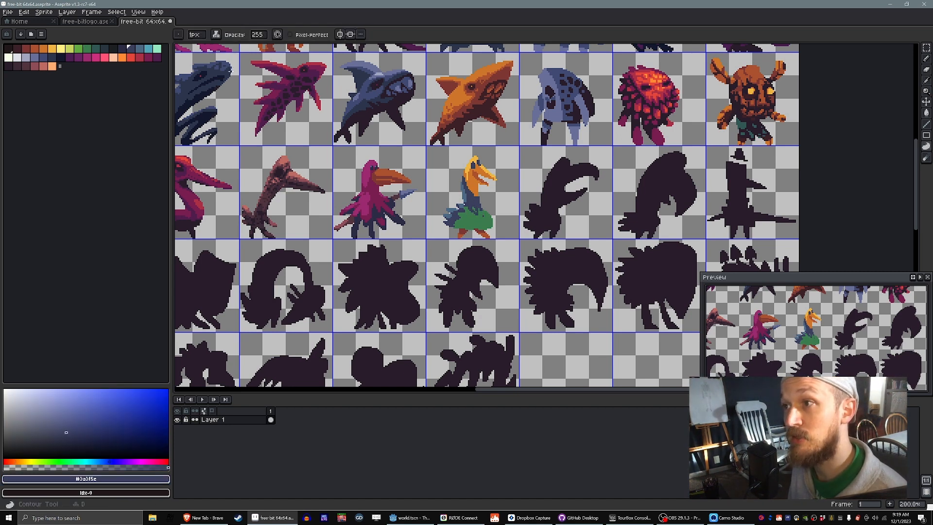
left_click_drag(475, 201, 424, 198)
left_click(428, 219, "alt")
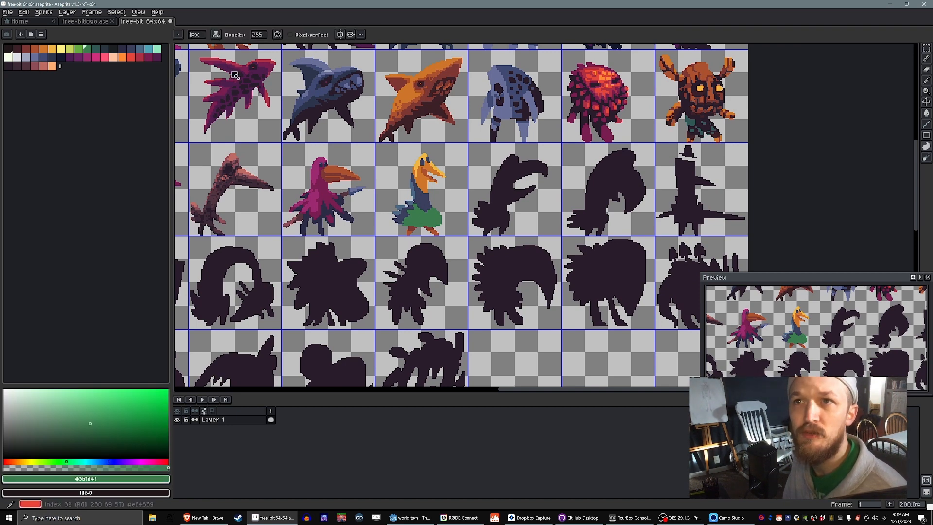
Step: Fill the hook-beaked silhouette beside the yellow-headed bird with crimson palette colour 33, and paint its lower belly off-white with colour 18
left_click(236, 71, "alt")
mouse_move(506, 212)
left_mouse_down()
mouse_move(493, 166)
mouse_move(520, 192)
mouse_move(545, 167)
mouse_move(546, 175)
mouse_move(483, 219)
mouse_move(488, 232)
mouse_move(512, 214)
left_mouse_up()
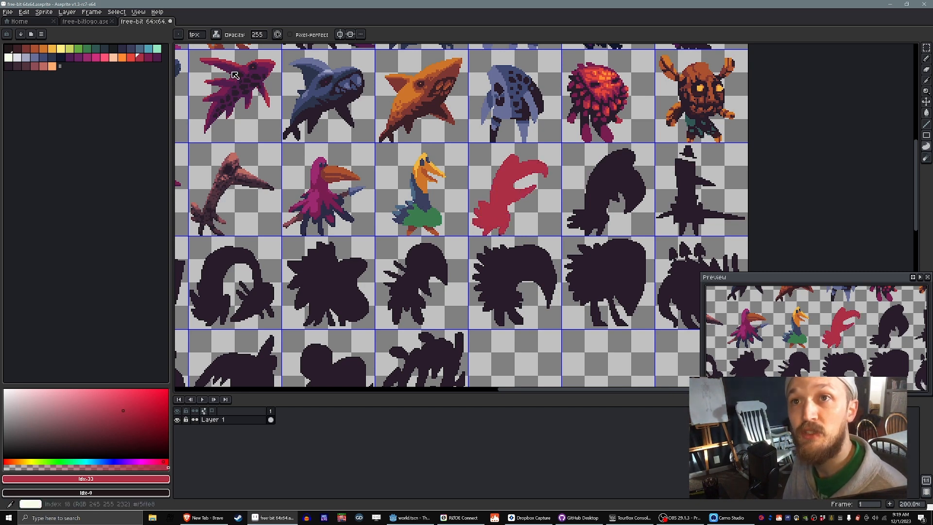
left_click(8, 57)
mouse_move(496, 214)
left_mouse_down()
mouse_move(503, 229)
mouse_move(500, 213)
left_mouse_up()
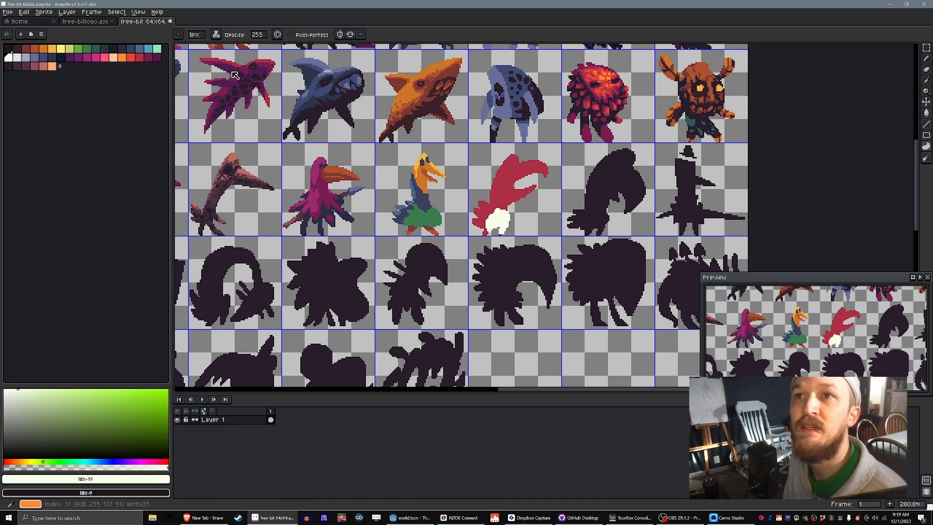
Step: Paint the crimson bird's open beak orange-red (#e64539) and refine its shading and border with the head in crimson (#ad2f45)
left_click(131, 58)
mouse_move(513, 184)
left_mouse_down()
mouse_move(546, 176)
mouse_move(513, 203)
left_mouse_up()
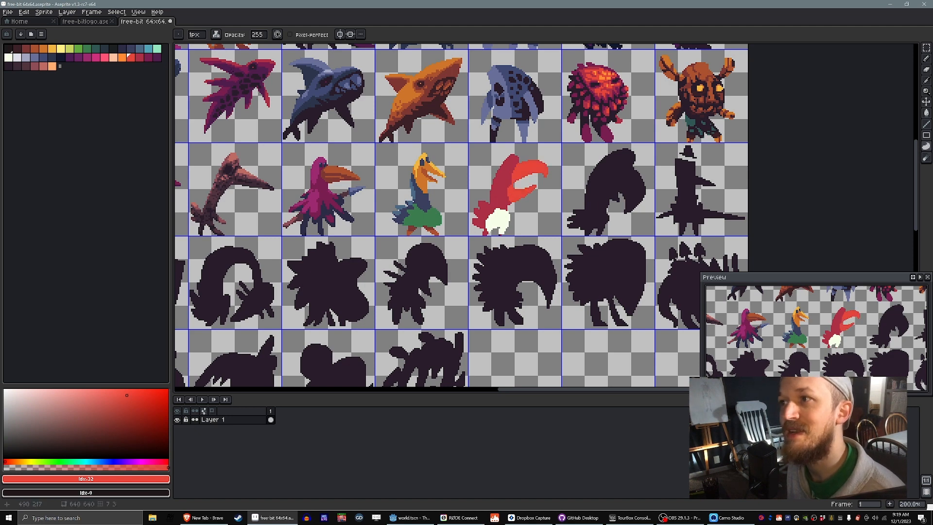
left_click(232, 69, "alt")
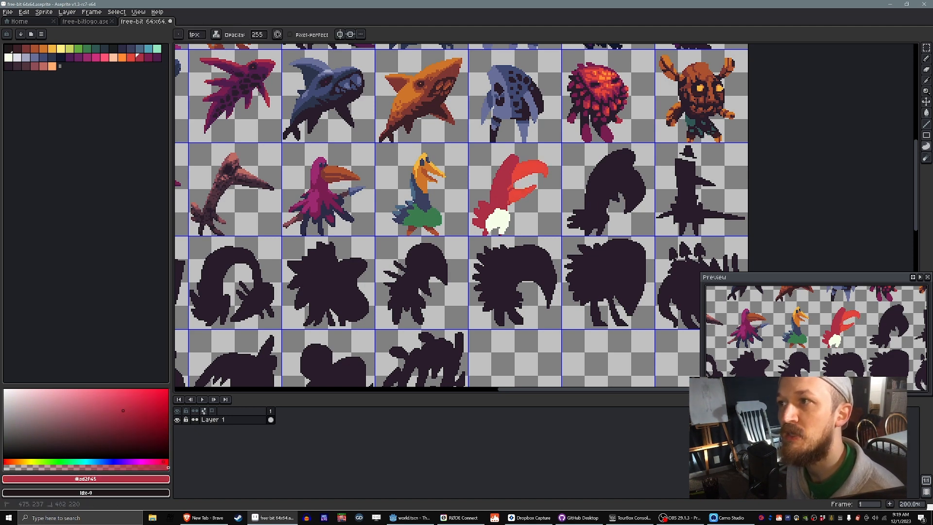
left_click(521, 175, "alt")
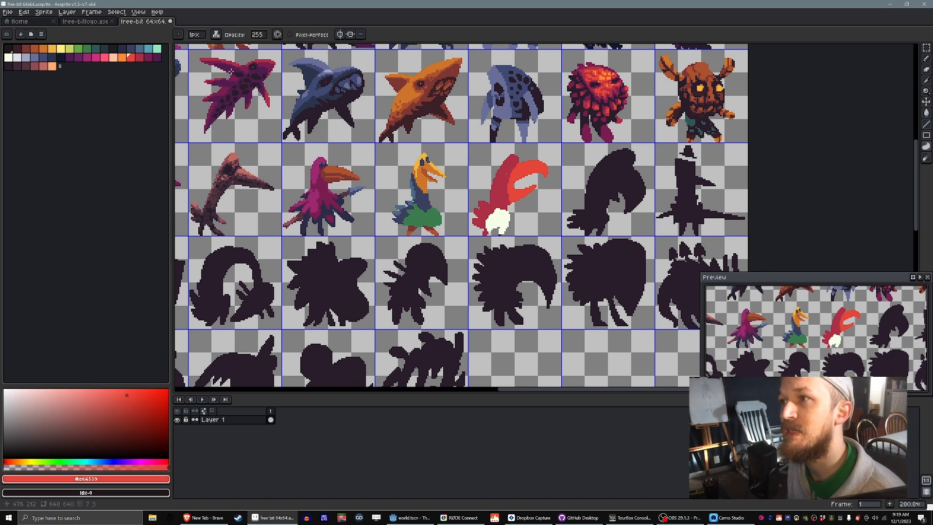
left_click(231, 71, "alt")
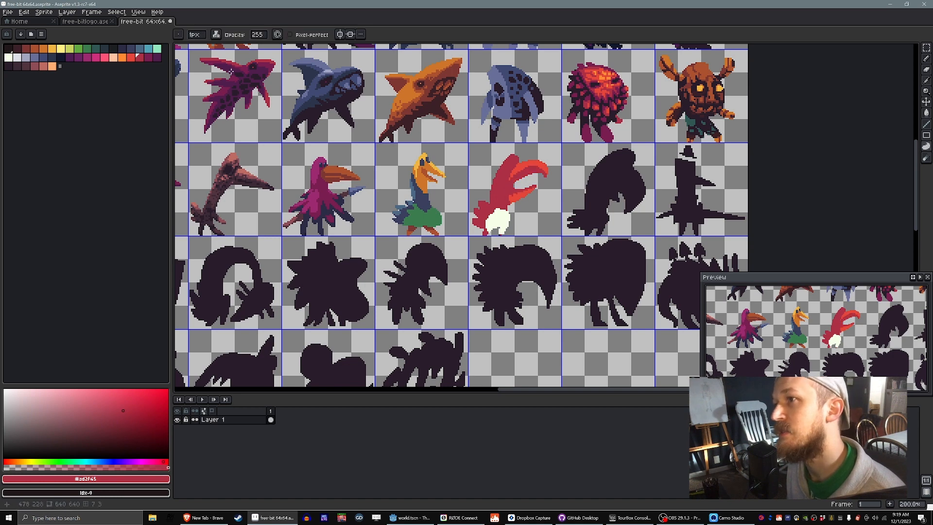
Step: Reshape the edge of the crimson bird's off-white belly, alternating crimson (#ad2f45) and off-white along the border
left_click(524, 194, "alt")
left_click(502, 197, "alt")
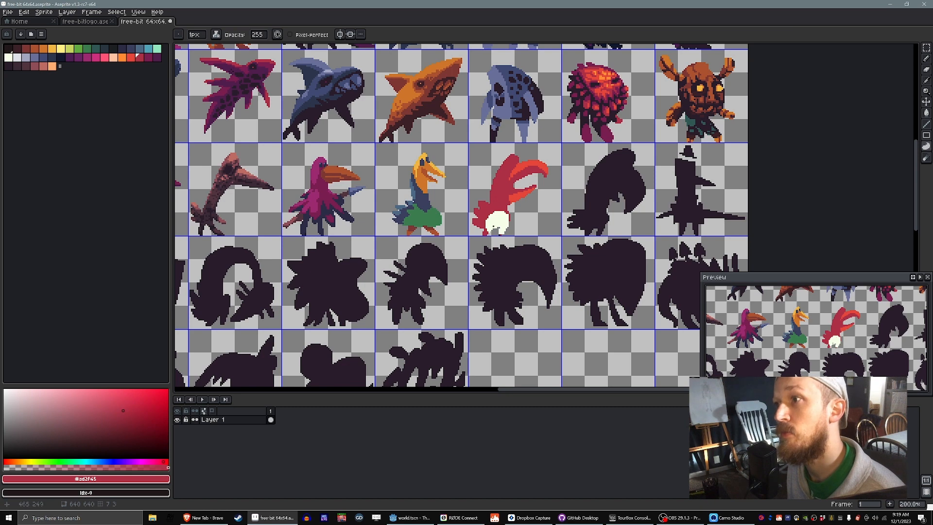
left_click_drag(516, 225, 498, 234)
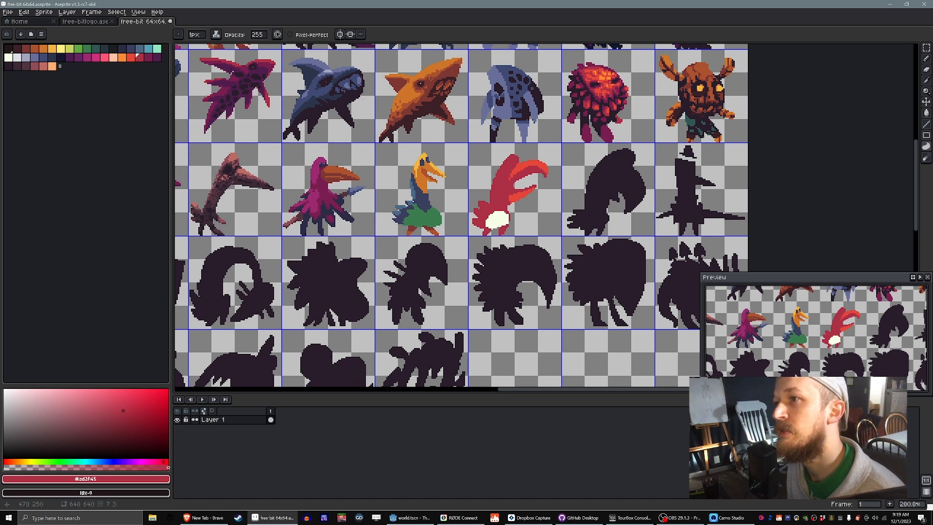
left_click(497, 219, "alt")
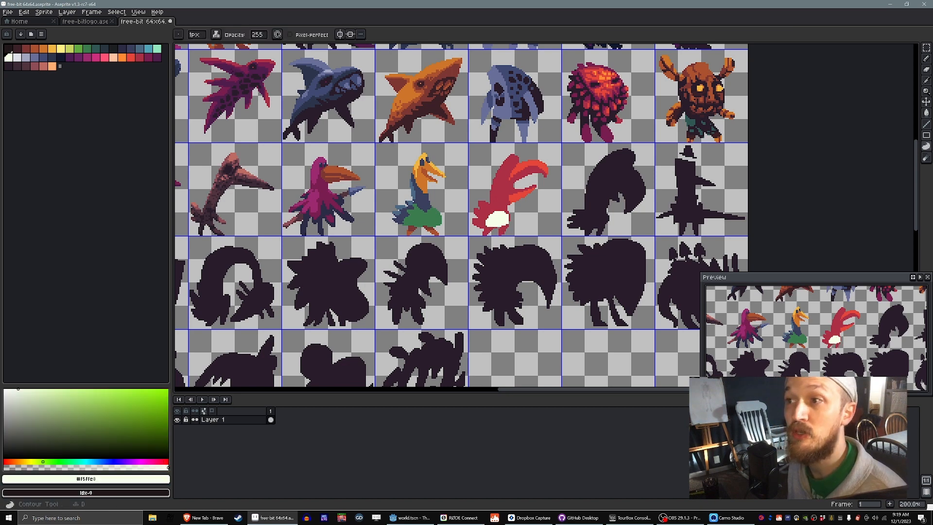
left_click_drag(487, 225, 496, 228)
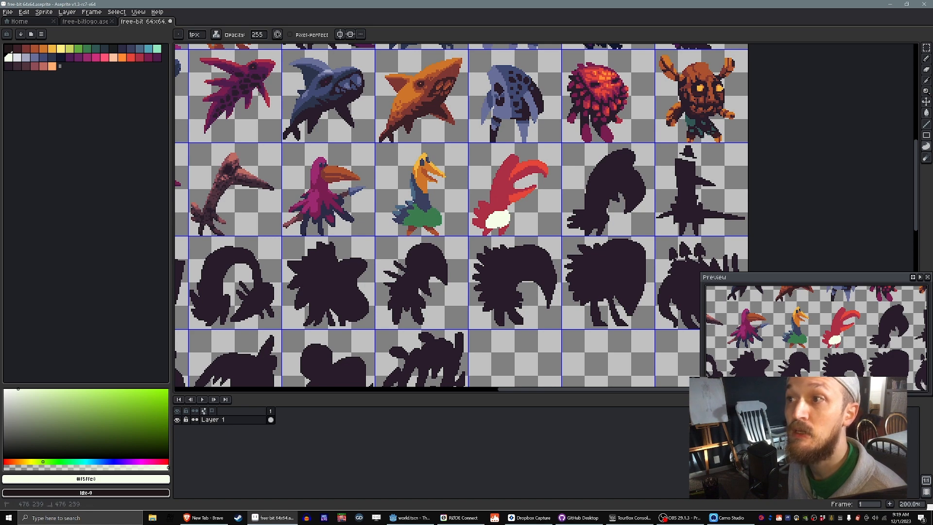
Step: Highlight the crimson bird's tail feathers in orange-red (#e64539) and touch up its head in crimson (#ad2f45)
left_click(131, 58)
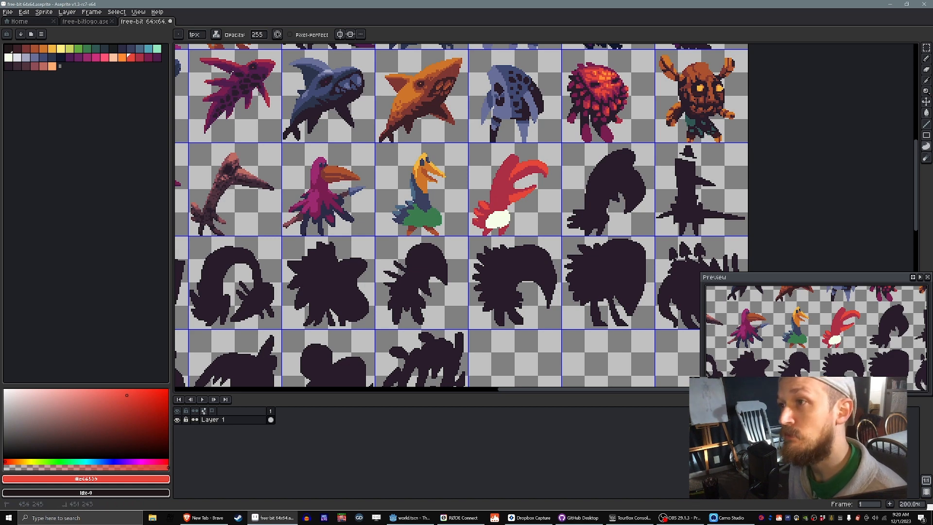
left_click(234, 68, "alt")
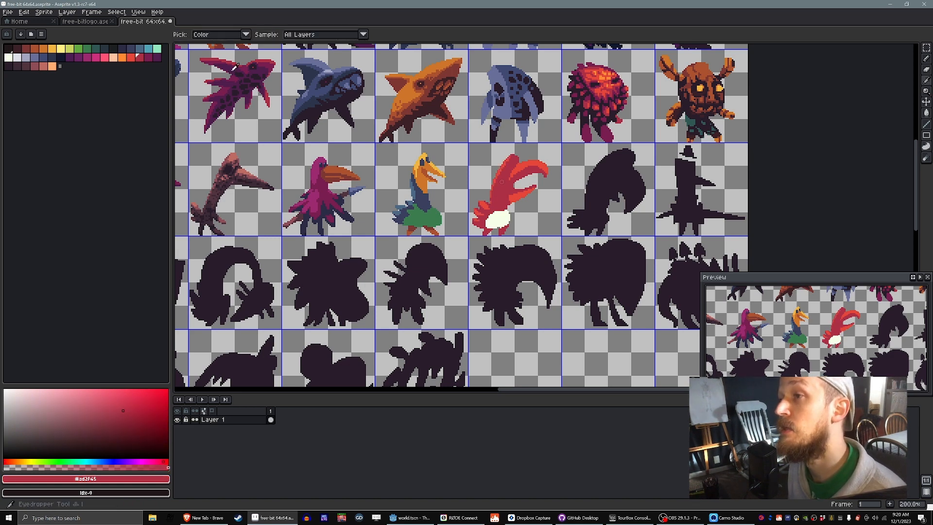
left_click(511, 160, "alt")
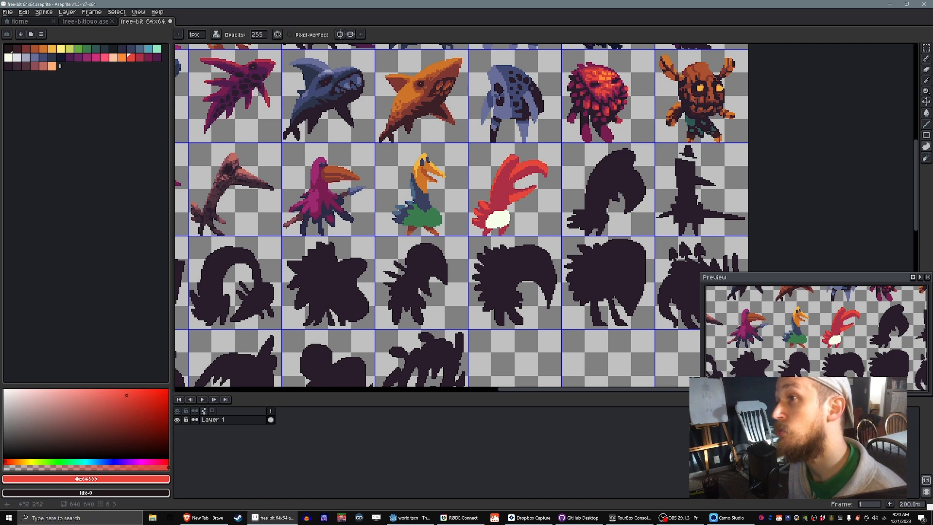
Step: Add a small dark magenta eye to the crimson bird's head with palette colour 34, and reselect crimson (#ad2f45)
left_click(234, 74, "alt")
left_click(233, 73, "alt")
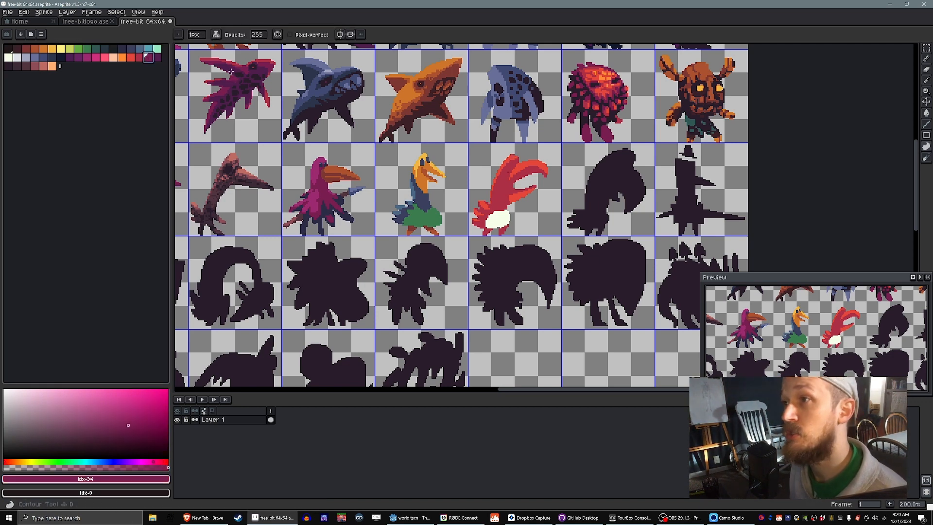
left_click_drag(507, 170, 509, 168)
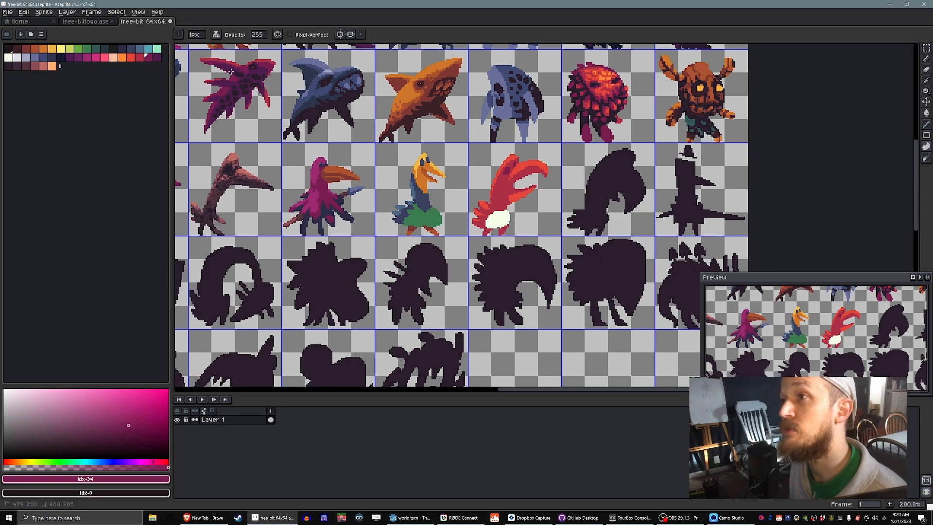
key("ctrl+z")
left_click(514, 166)
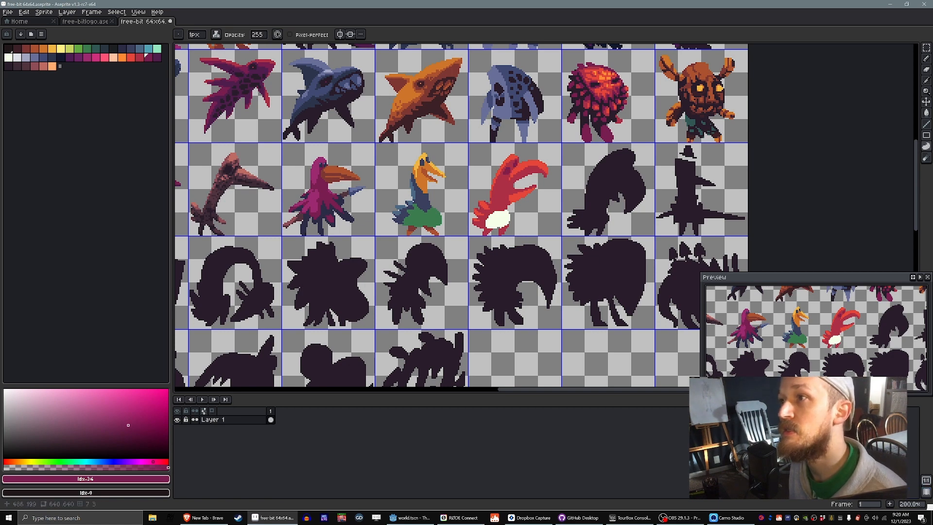
left_click(230, 71, "alt")
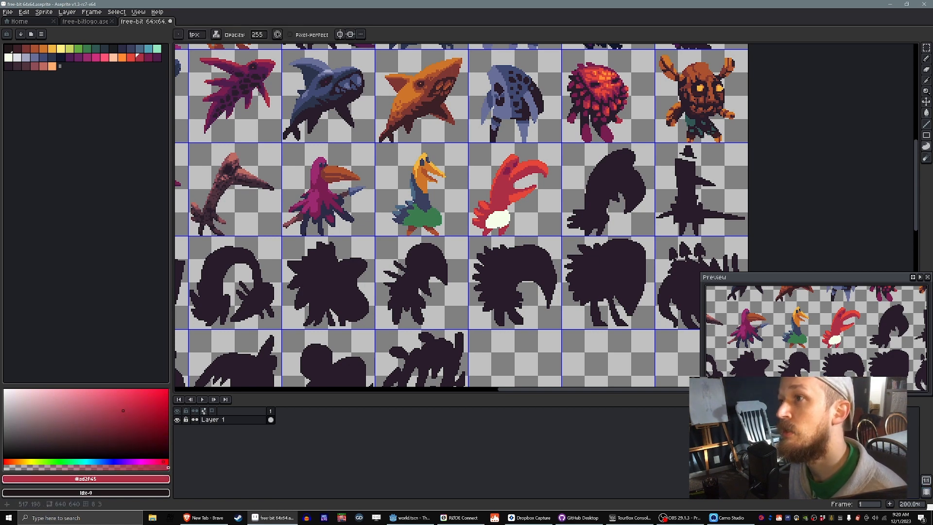
Step: Examine the whole sprite sheet, comparing the coloured creatures with the remaining dark silhouettes
left_click_drag(568, 151, 510, 160)
key("alt")
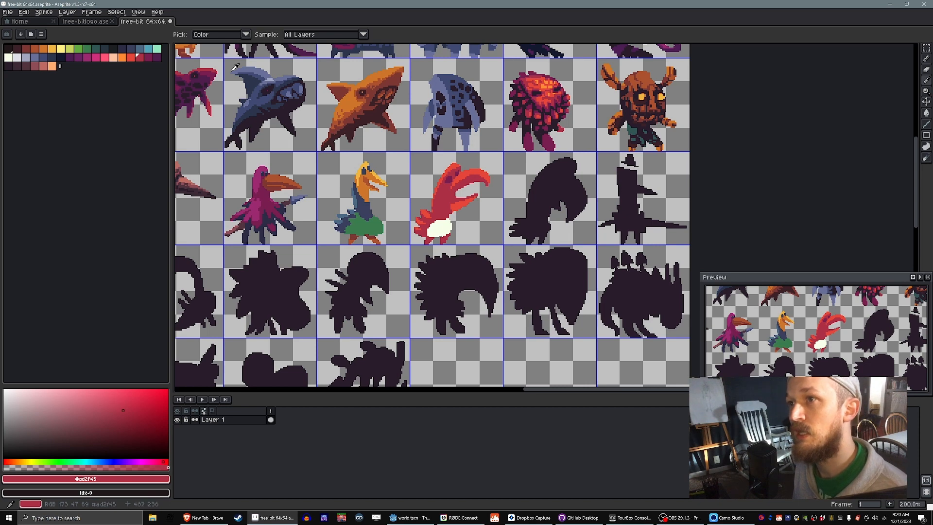
left_click_drag(191, 100, 232, 71)
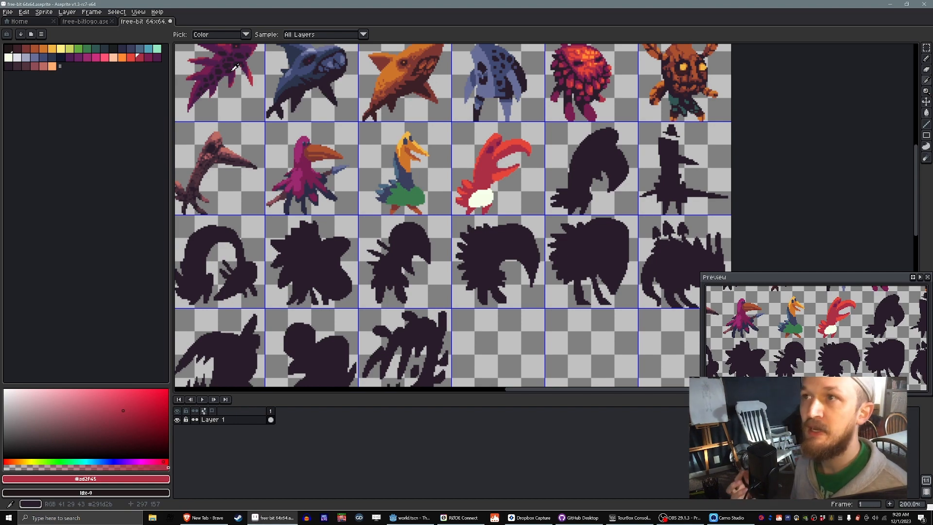
scroll(233, 71, "down", 1)
scroll(233, 70, "up", 1)
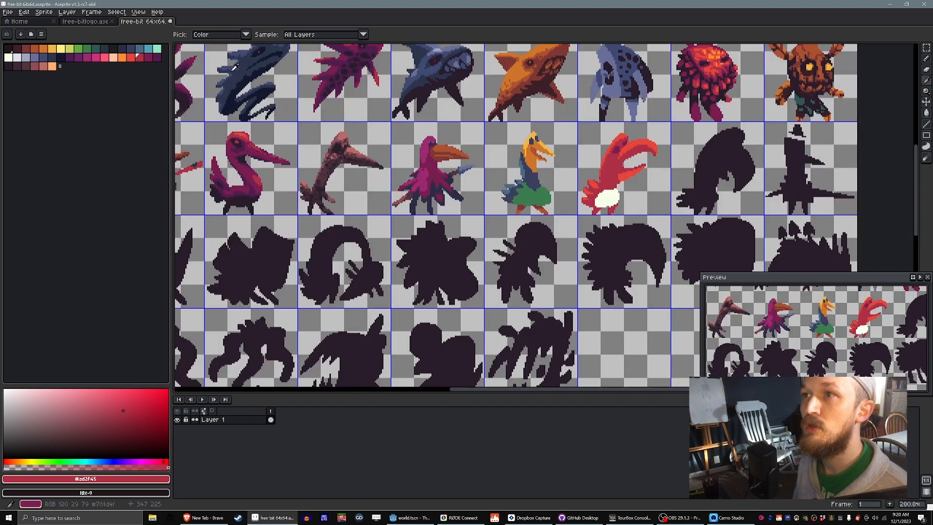
left_click_drag(441, 182, 306, 275)
scroll(233, 69, "down", 1)
left_click_drag(333, 146, 451, 247)
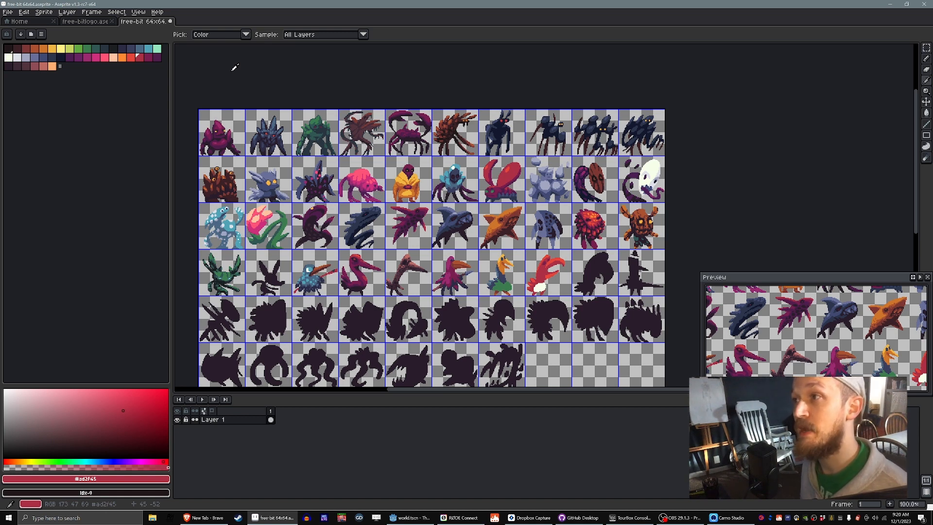
scroll(234, 67, "down", 3)
scroll(234, 67, "right", 2)
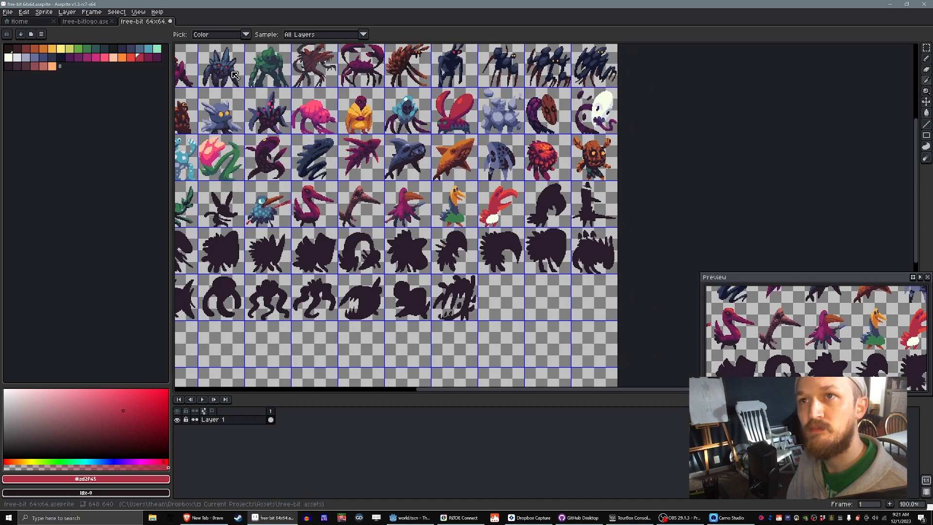
key("b")
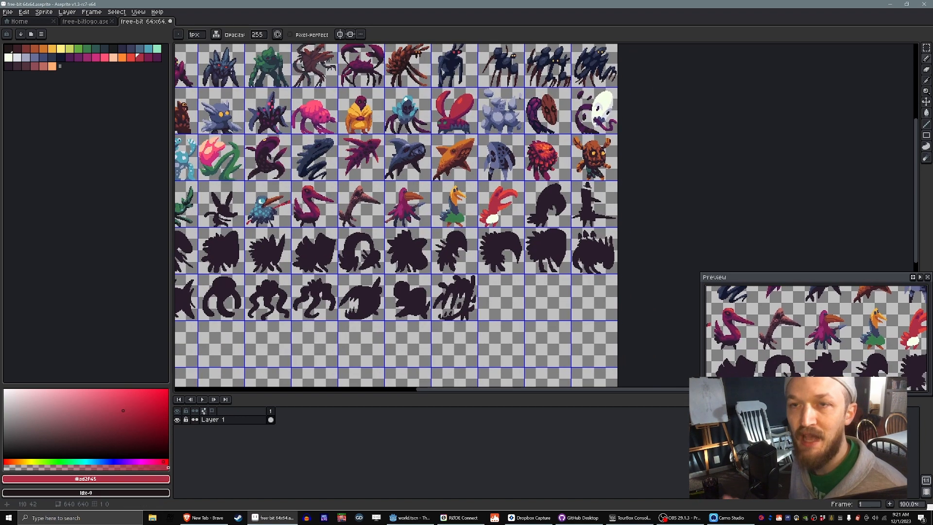